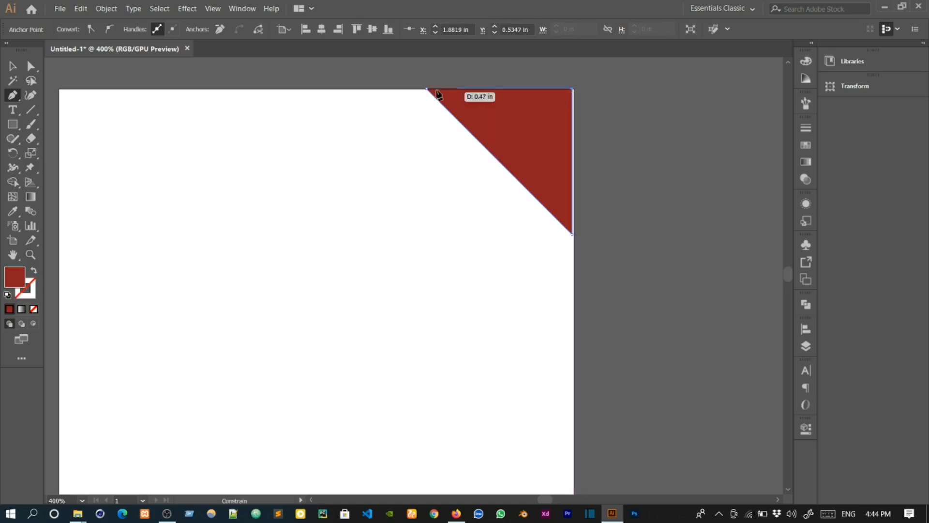
Step: Close the dark red triangle in the artboard's upper-right corner and put an enlarged copy behind it, aligned to the artboard's right edge
click(427, 89)
click(12, 66)
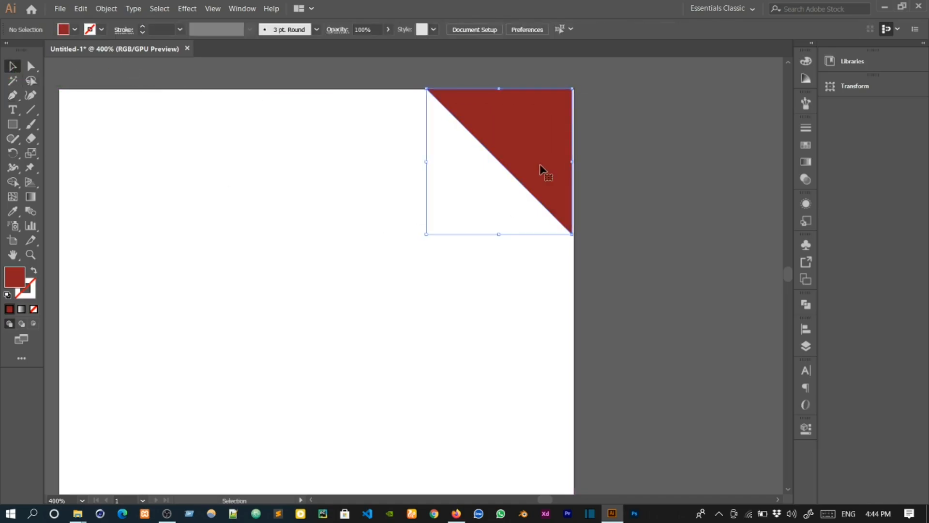
drag(554, 156, 503, 179)
drag(518, 234, 551, 221)
click(535, 29)
right_click(514, 177)
mouse_move(575, 340)
click(667, 375)
scroll(438, 257, down, 2)
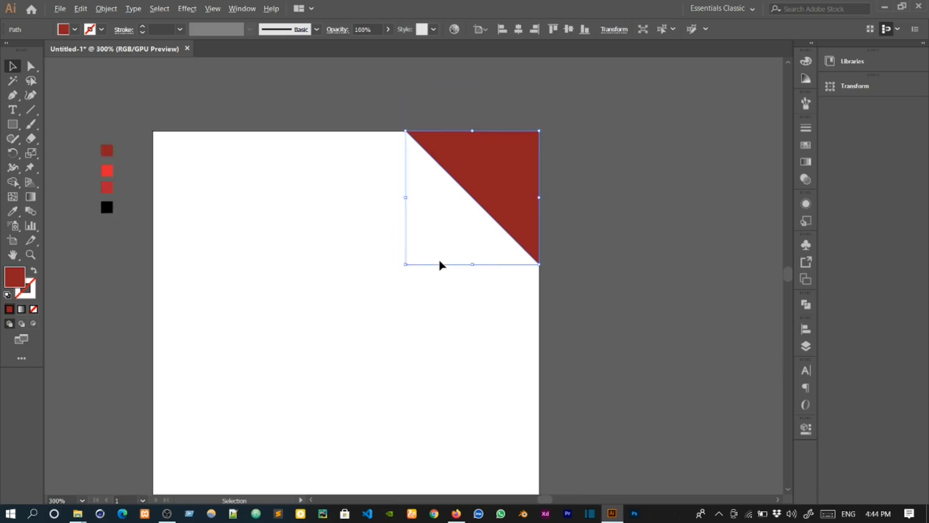
Step: Fill the enlarged rear triangle with the bright red of the sample swatch
key(i)
click(219, 200)
click(13, 69)
click(558, 211)
Step: Split the two overlapping corner triangles with Pathfinder Divide and ungroup the resulting pieces
scroll(558, 211, up, 3)
drag(447, 218, 293, 342)
click(807, 309)
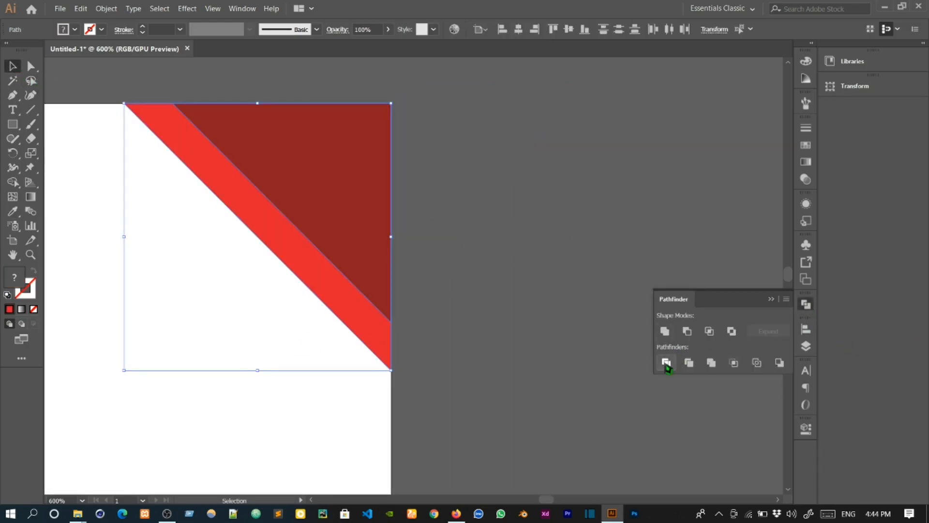
click(501, 272)
right_click(366, 167)
click(380, 248)
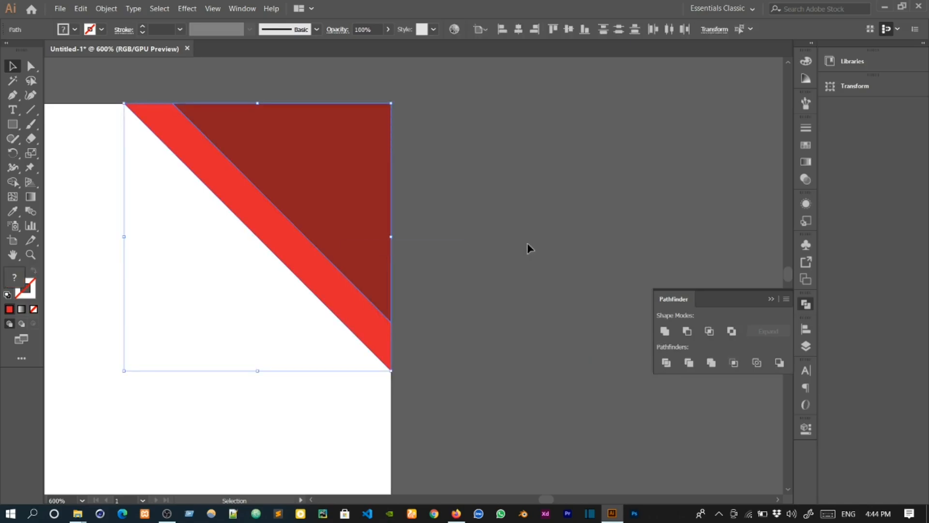
click(527, 243)
Step: Pull the divided corner pieces apart to check the cut, and undo both moves
drag(339, 194, 464, 182)
drag(340, 294, 312, 322)
key(ctrl+z)
key(ctrl+z)
click(472, 342)
Step: Duplicate the bright red diagonal band and bring the copy back over the original, aligned to the artboard's right edge
drag(407, 259, 587, 257)
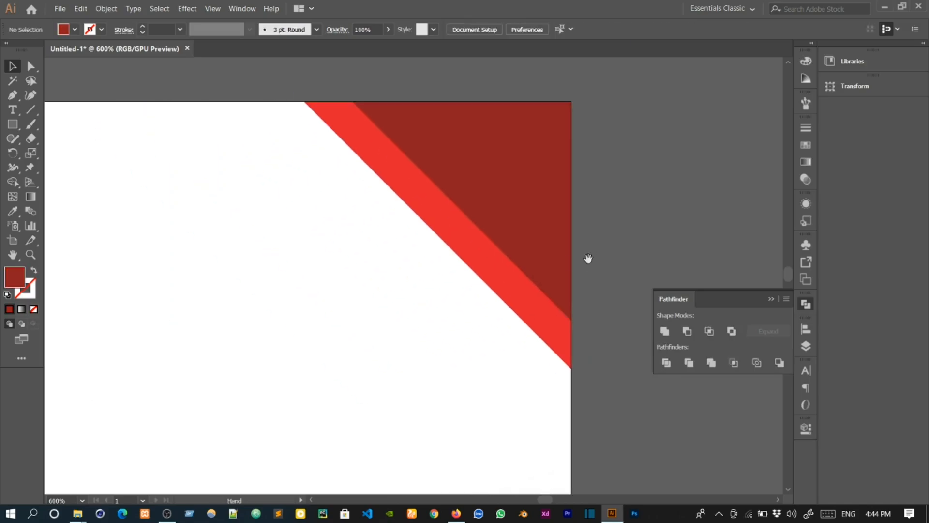
click(497, 264)
alt+drag(497, 262, 417, 307)
drag(376, 277, 449, 232)
click(535, 30)
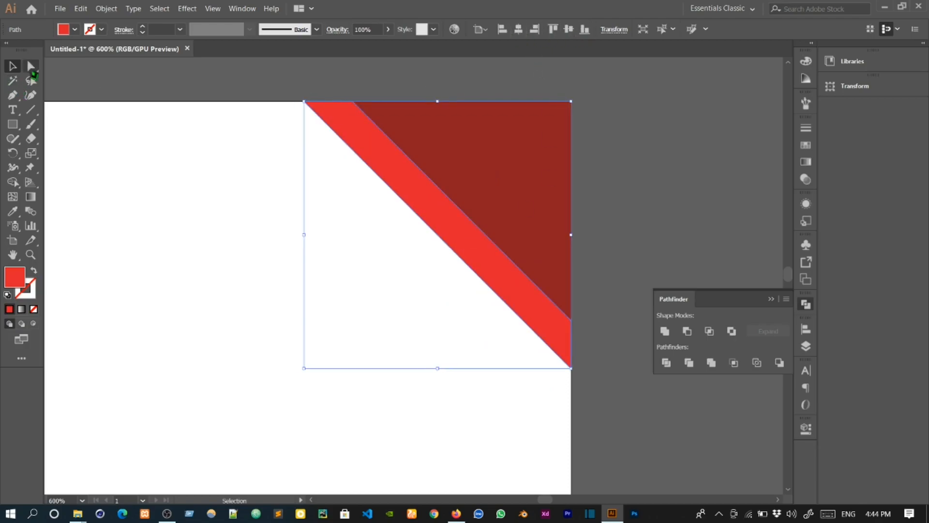
Step: Shorten the copied band from its upper end and round that end with a corner radius of about 0.04 in
click(31, 68)
scroll(314, 97, up, 1)
click(365, 103)
drag(365, 104, 478, 323)
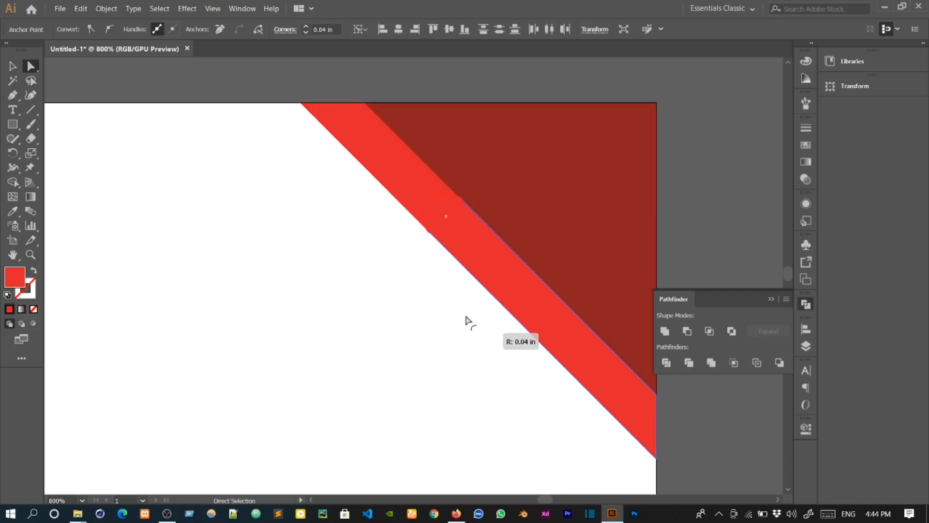
scroll(219, 200, down, 1)
click(13, 68)
Step: Recolour the full-length diagonal band with the medium red of the sample swatch
scroll(218, 196, down, 2)
drag(221, 225, 480, 281)
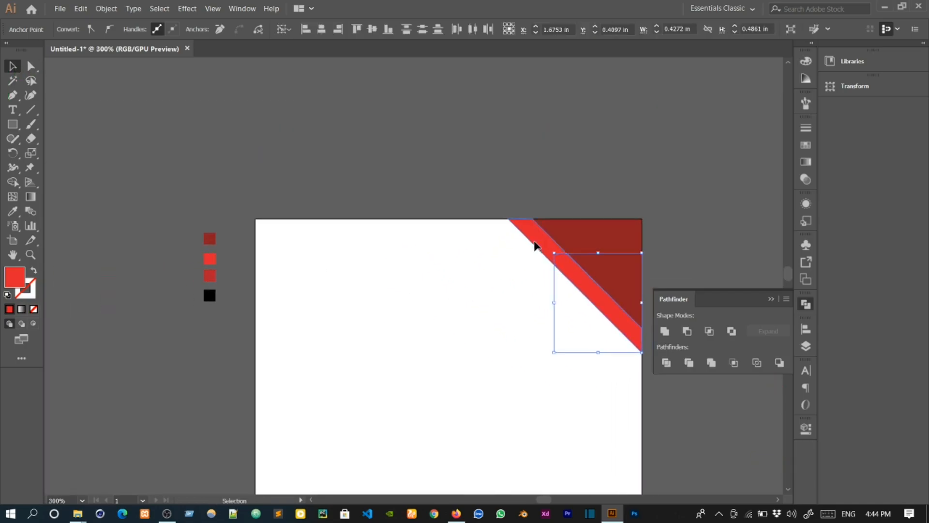
click(536, 246)
key(i)
click(210, 273)
key(v)
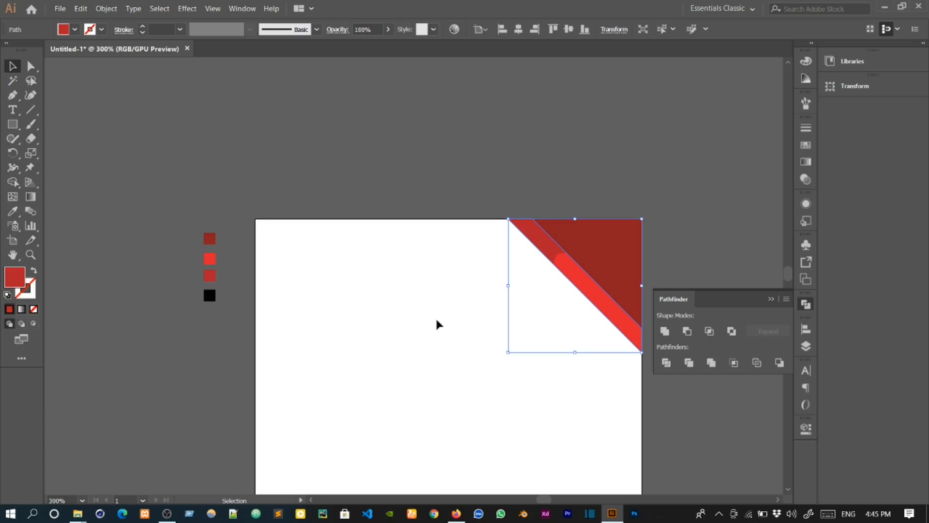
click(437, 322)
Step: Draw a diagonal line just below the bright red band, parallel to it and starting at the artboard's right edge
key(ctrl+0)
scroll(551, 134, up, 1)
drag(550, 134, 564, 309)
scroll(551, 193, up, 2)
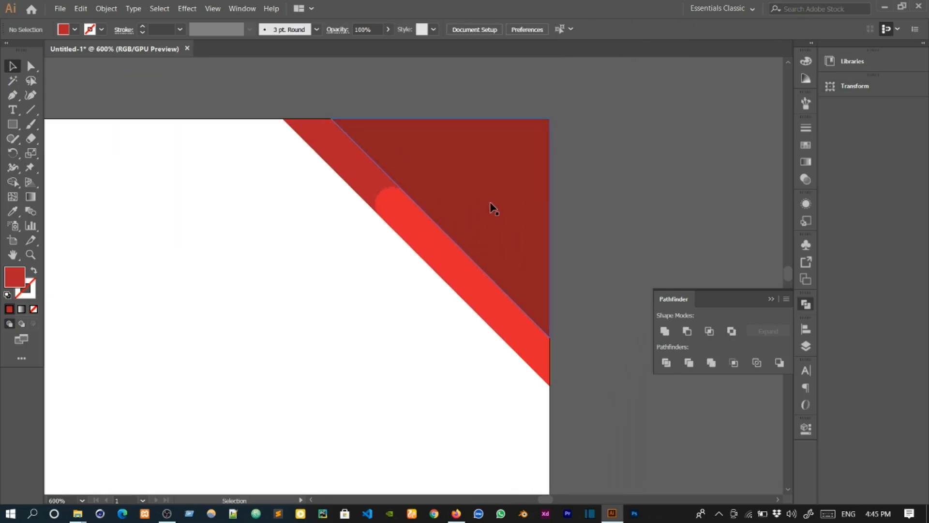
click(806, 305)
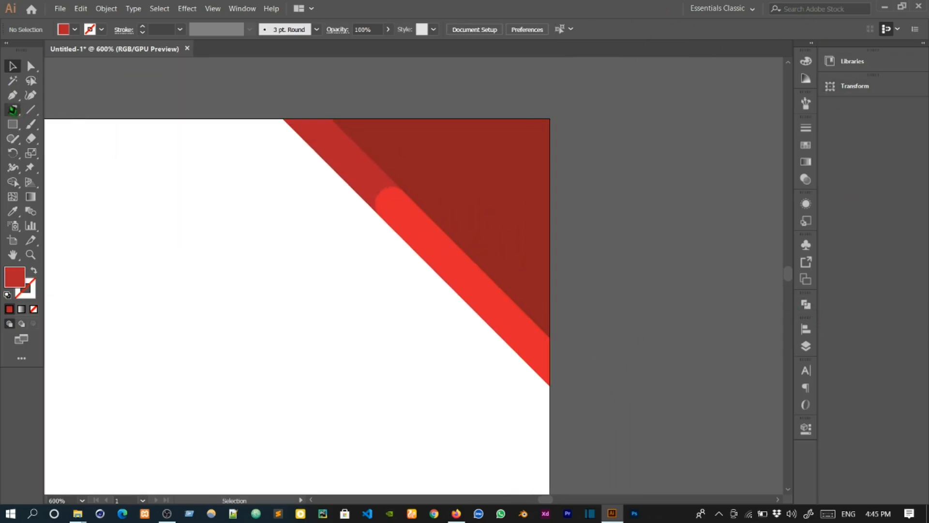
click(550, 398)
click(396, 244)
key(v)
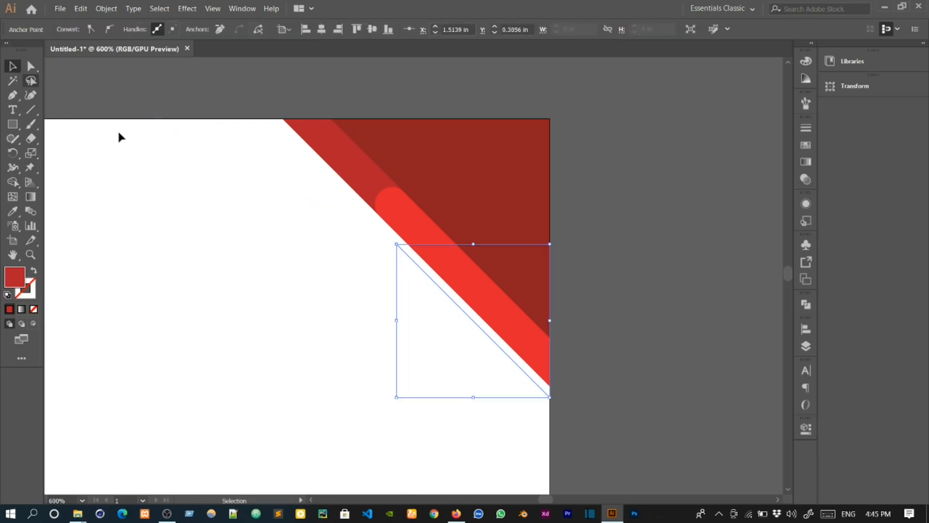
Step: Swap the diagonal line's fill and stroke and set its stroke weight to 0.5 pt
click(34, 271)
click(450, 301)
click(179, 30)
click(195, 43)
click(180, 29)
click(196, 55)
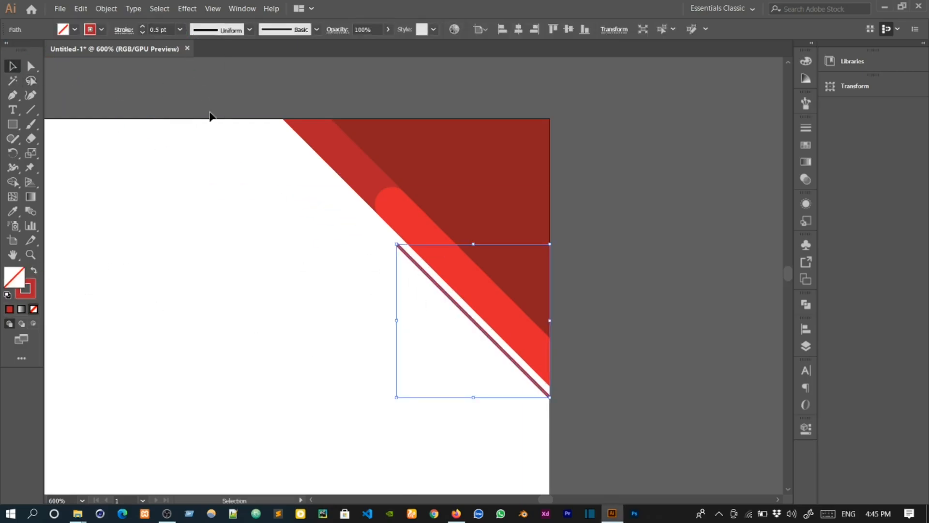
click(249, 202)
Step: Draw two more parallel diagonal lines below the first, one longer and one much shorter
drag(329, 282, 299, 259)
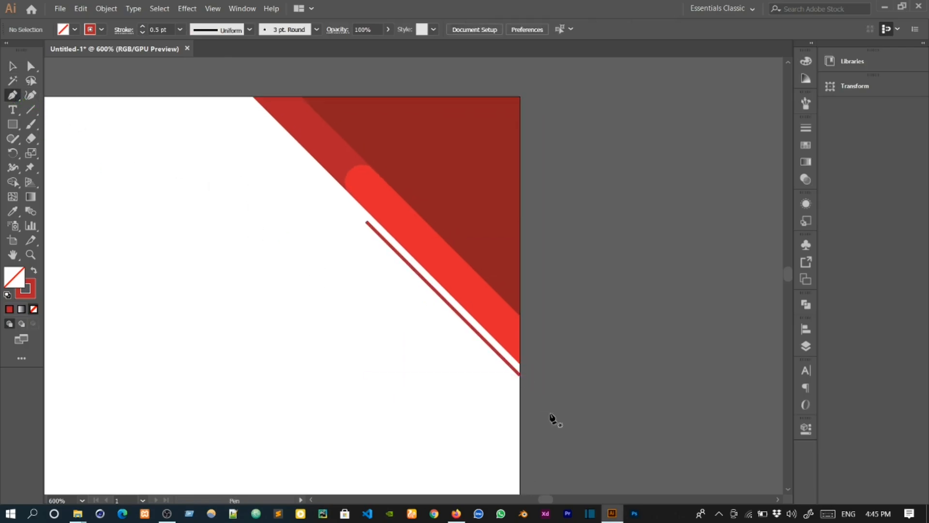
shift+click(321, 193)
click(13, 66)
key(p)
click(518, 406)
shift+click(442, 350)
click(12, 66)
Step: Arrange the three diagonal lines so their lower ends run slightly past the artboard's right edge
scroll(526, 428, up, 2)
drag(548, 438, 454, 313)
drag(506, 352, 516, 362)
click(130, 249)
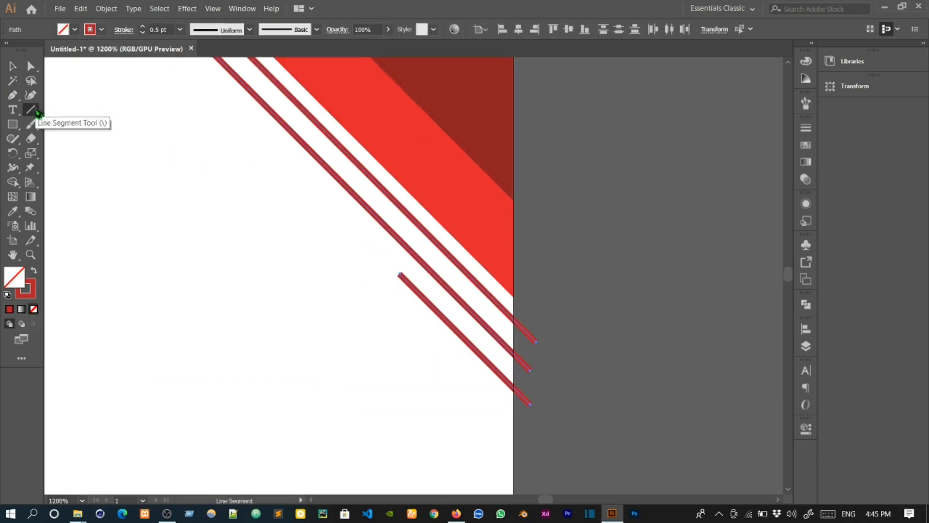
drag(488, 424, 487, 422)
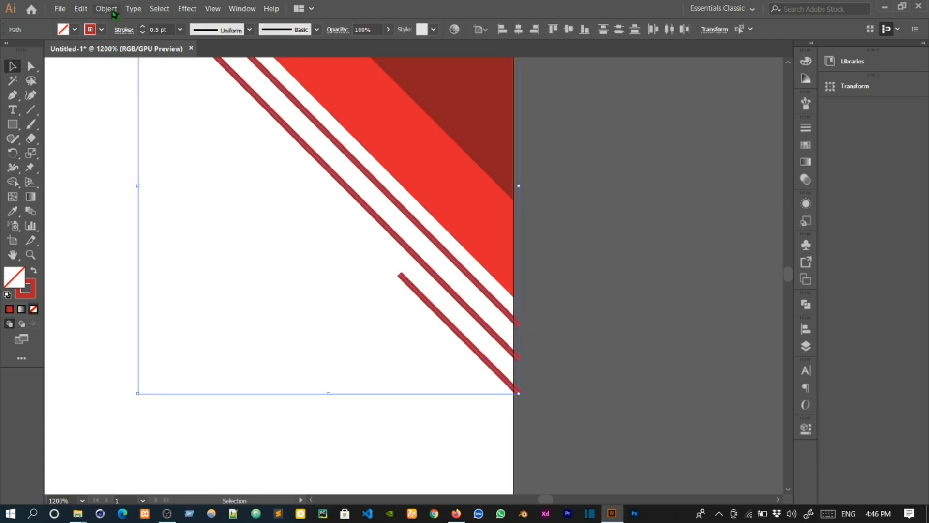
Step: Expand the fill and stroke of the three diagonal lines and draw a vertical cutting line along the artboard's right edge
click(107, 9)
click(227, 120)
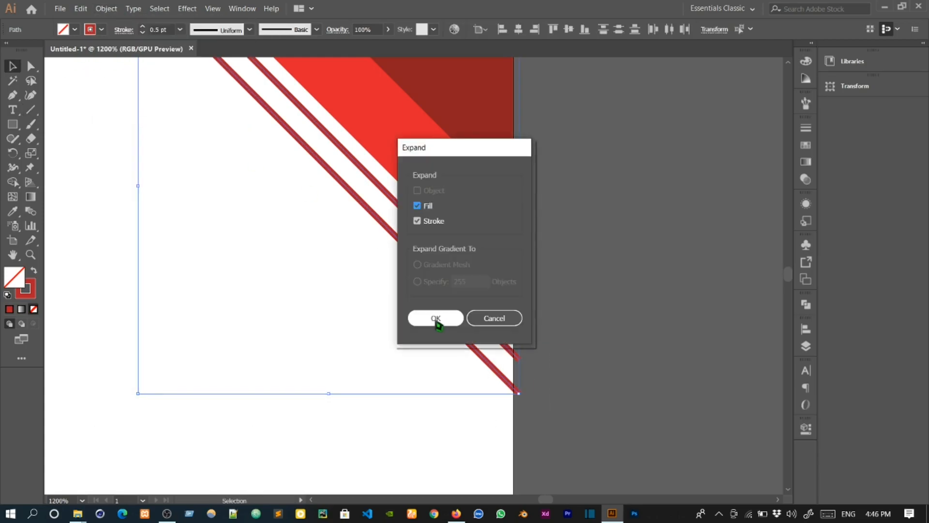
click(436, 319)
click(31, 110)
mouse_move(513, 306)
mouse_down()
mouse_move(518, 436)
mouse_move(485, 406)
mouse_up()
Step: Trim the stripe ends outside the artboard with the Shape Builder and delete the vertical cutting line
scroll(536, 385, up, 2)
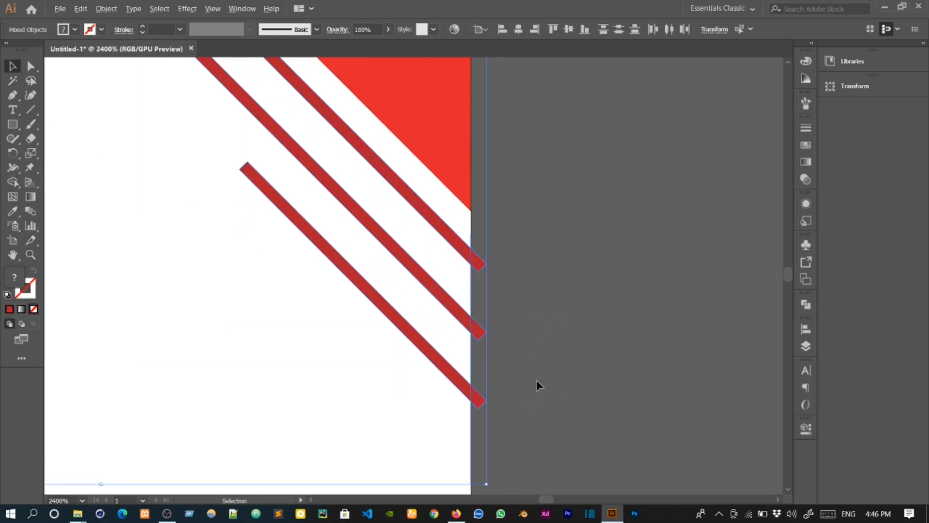
click(13, 182)
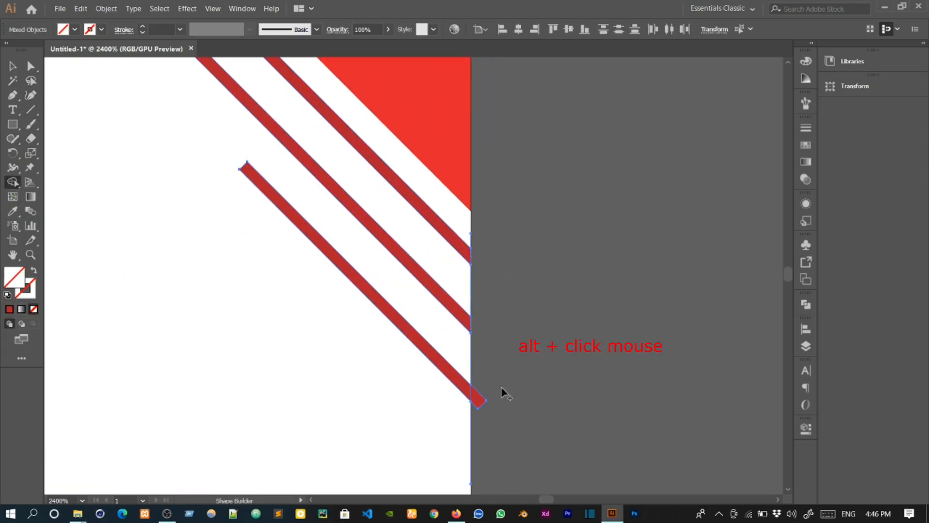
click(13, 66)
click(458, 352)
click(472, 343)
key(Delete)
Step: Fill the diagonal stripe nearest the bright red band with black
key(ctrl+0)
scroll(556, 148, up, 4)
drag(506, 146, 575, 312)
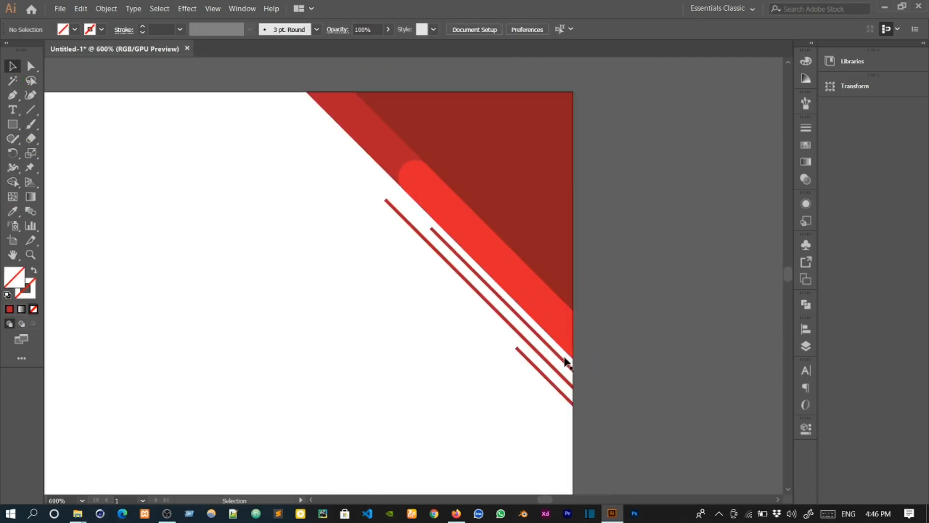
click(565, 362)
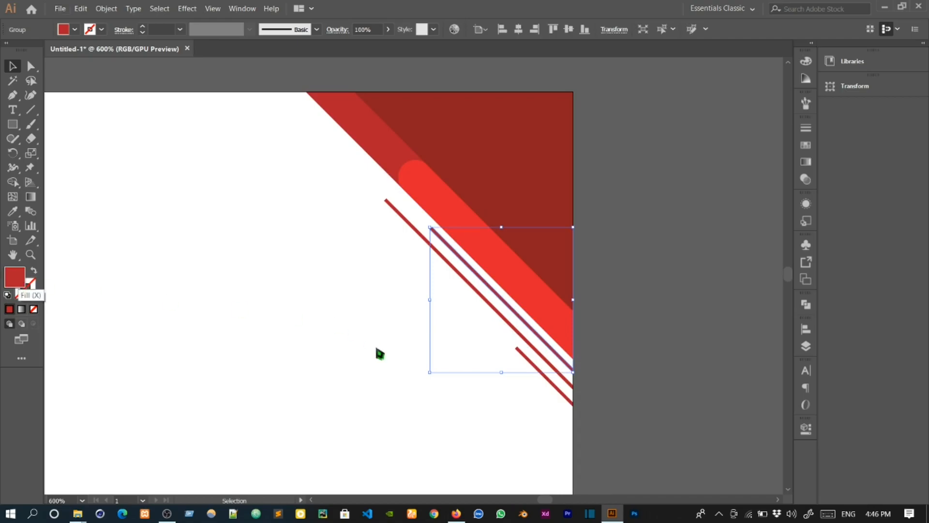
click(351, 425)
click(643, 288)
click(595, 377)
Step: Give the shortest diagonal stripe the bright red colour of the band
click(563, 396)
key(i)
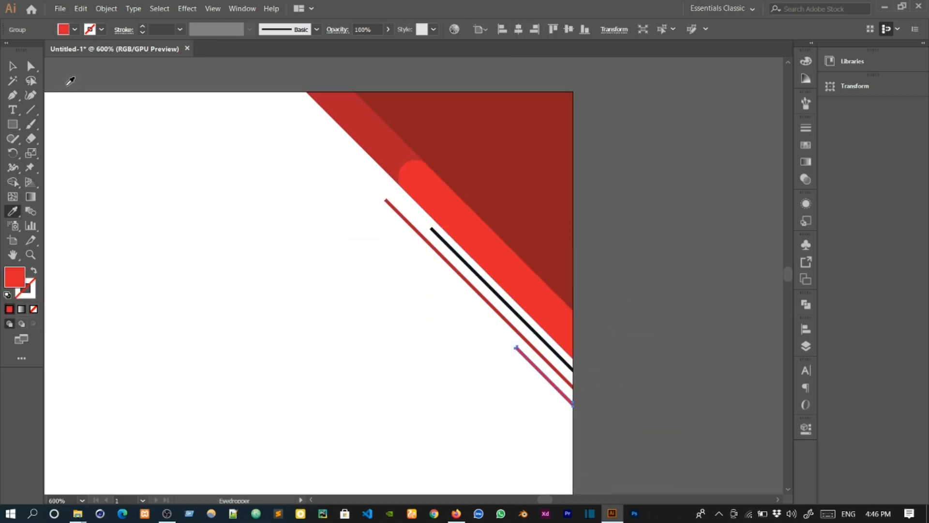
click(360, 220)
Step: Group all the shapes and stripes of the upper-right corner design
scroll(576, 145, down, 1)
drag(600, 101, 480, 333)
right_click(516, 163)
click(576, 228)
Step: Place a copy of the corner group, rotated 180°, in the artboard's lower-left corner, aligned to the left and bottom edges
scroll(607, 216, down, 2)
drag(594, 161, 492, 454)
scroll(494, 291, down, 3)
click(503, 29)
click(585, 29)
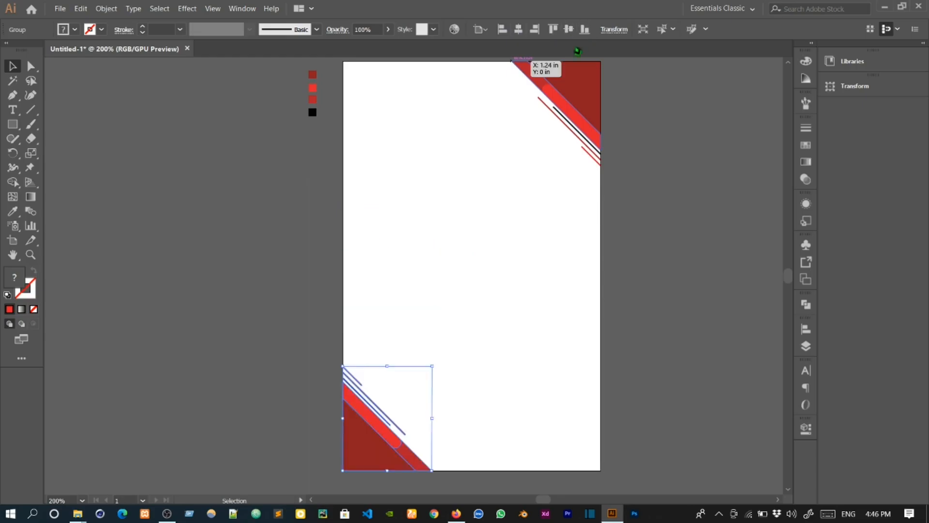
click(521, 276)
Step: Lock the corner decorations on the artboard
scroll(521, 276, down, 1)
drag(424, 434, 393, 441)
key(ctrl+2)
Step: Draw a wide rectangle in the middle of the artboard and round its corners
scroll(456, 174, up, 1)
drag(419, 230, 369, 209)
drag(425, 236, 498, 257)
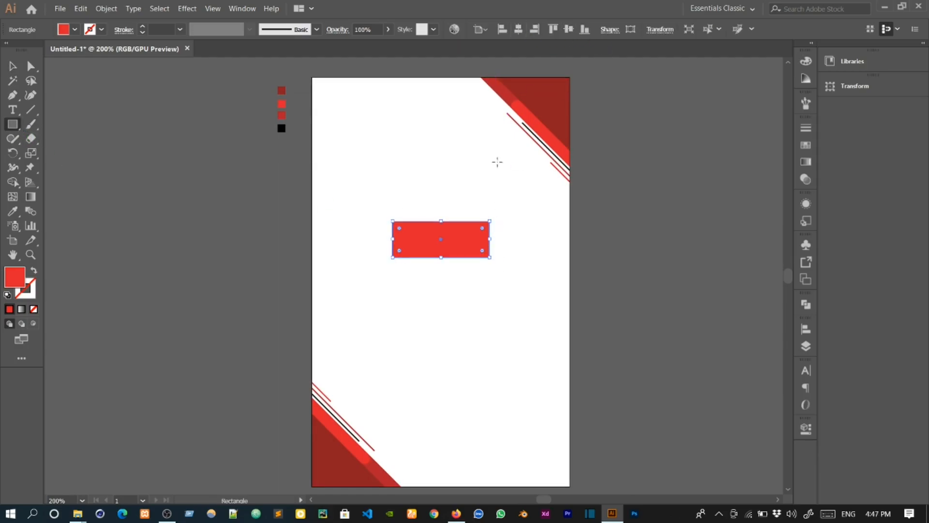
key(ctrl+plus)
key(ctrl+plus)
drag(496, 262, 496, 261)
click(12, 67)
click(463, 178)
Step: Fill the rounded rectangle with the dark red of the corner triangle
scroll(463, 178, down, 1)
drag(463, 179, 428, 230)
click(421, 296)
key(i)
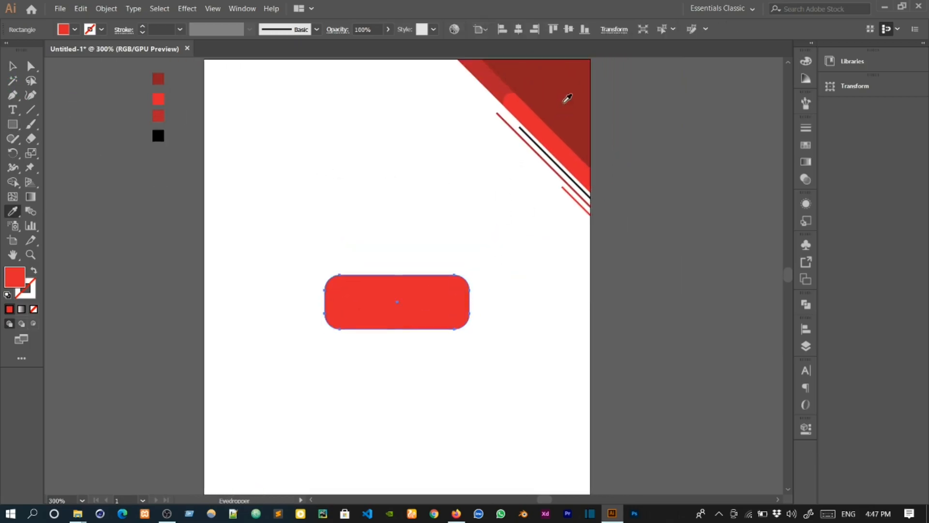
click(567, 98)
Step: Draw a square over the middle of the dark red rounded rectangle and fill it with the band's bright red
click(13, 66)
mouse_move(354, 258)
mouse_down()
mouse_move(415, 349)
mouse_move(446, 348)
mouse_up()
key(i)
click(524, 120)
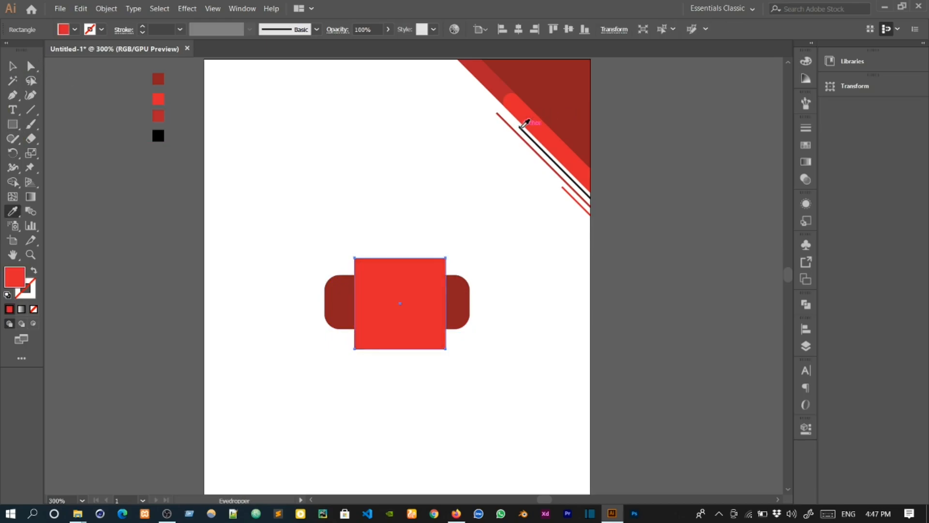
Step: Align the bright red square and the dark red rounded rectangle on a common centre
click(13, 68)
click(534, 29)
drag(492, 242, 325, 309)
click(806, 330)
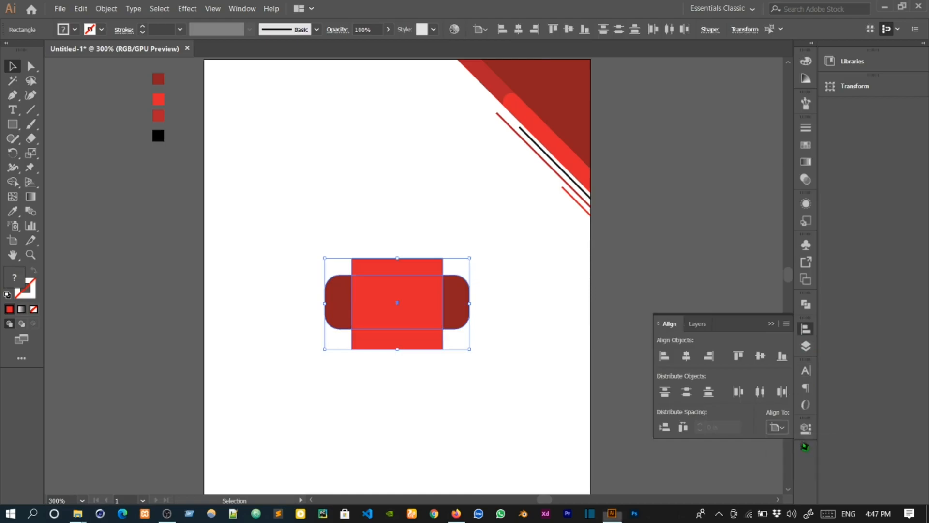
click(740, 357)
click(780, 428)
click(800, 467)
click(410, 408)
Step: Round the corners of the bright red square slightly
scroll(410, 408, up, 1)
click(407, 244)
drag(340, 214, 351, 223)
click(328, 175)
Step: Switch to the Pictures folder in File Explorer, bring the portrait photo into the artwork and scale it down over the red square
click(79, 509)
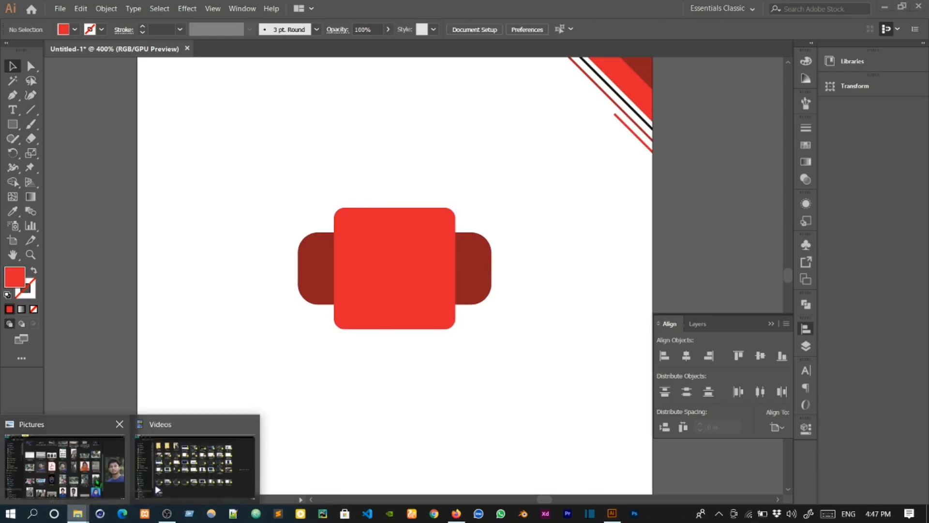
click(66, 460)
drag(280, 208, 393, 275)
key(ctrl+1)
drag(511, 430, 415, 293)
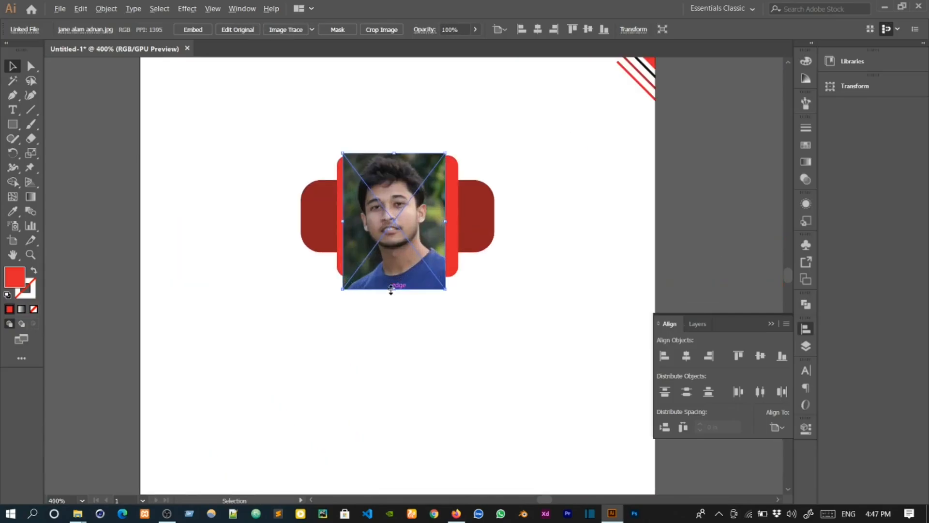
Step: Enlarge the portrait photo and position it over the bright red square
scroll(390, 290, up, 1)
drag(469, 342, 478, 354)
drag(434, 307, 440, 307)
Step: Bring the bright red rounded square in front of the portrait photo
click(485, 195)
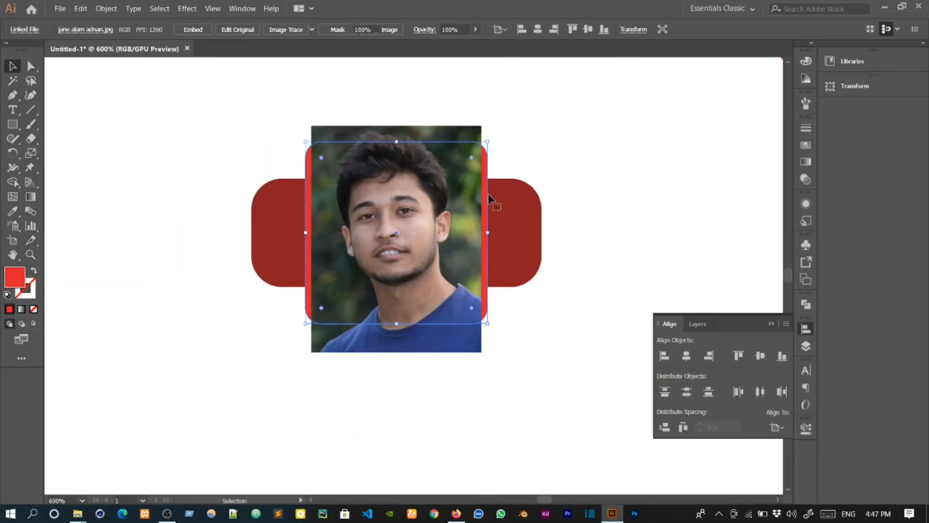
right_click(488, 195)
mouse_move(550, 359)
click(642, 360)
Step: Scale the portrait photo so that its width matches the red rounded square
click(449, 363)
scroll(449, 363, up, 1)
click(466, 335)
drag(494, 347, 503, 358)
scroll(524, 253, up, 2)
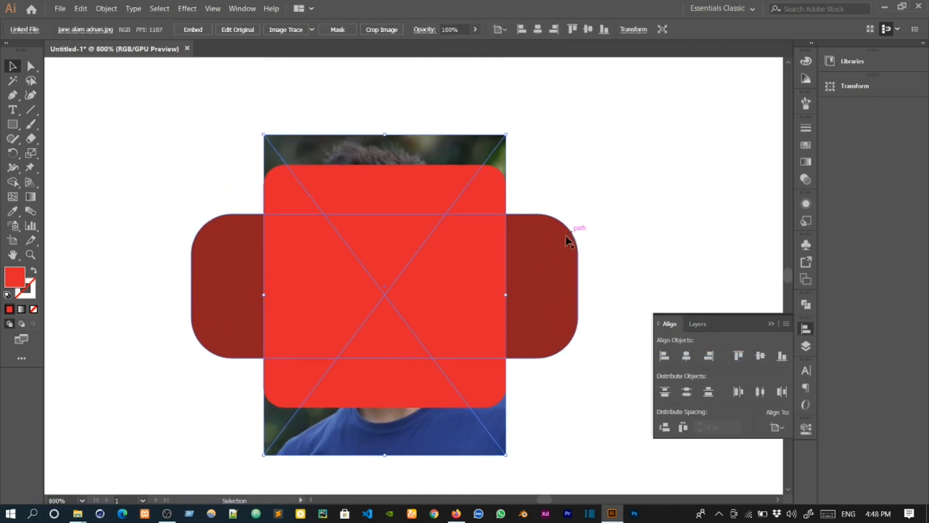
Step: Copy the bright red rounded square to the clipboard
right_click(463, 184)
key(Escape)
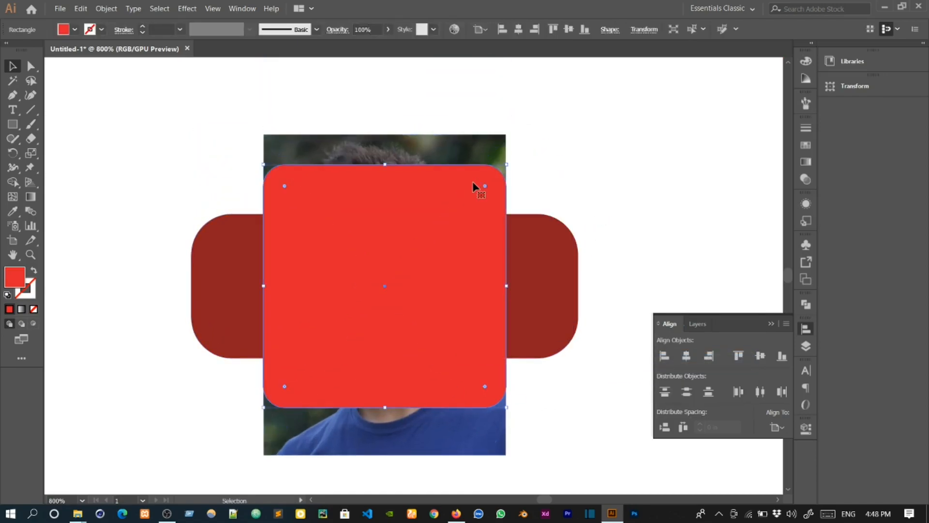
click(80, 8)
click(89, 60)
click(676, 85)
Step: Make a clipping mask that crops the portrait photo to the red rounded square
drag(521, 155, 449, 185)
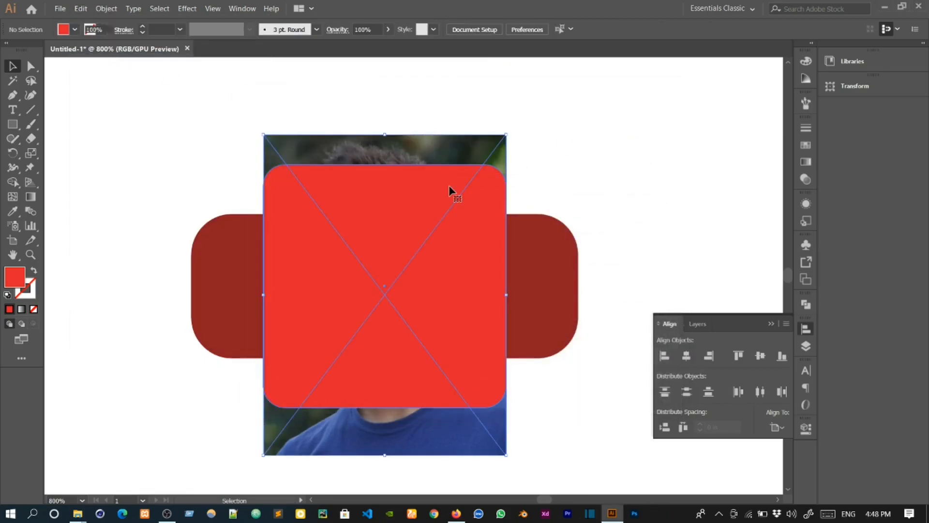
right_click(450, 184)
click(535, 259)
click(803, 329)
click(614, 196)
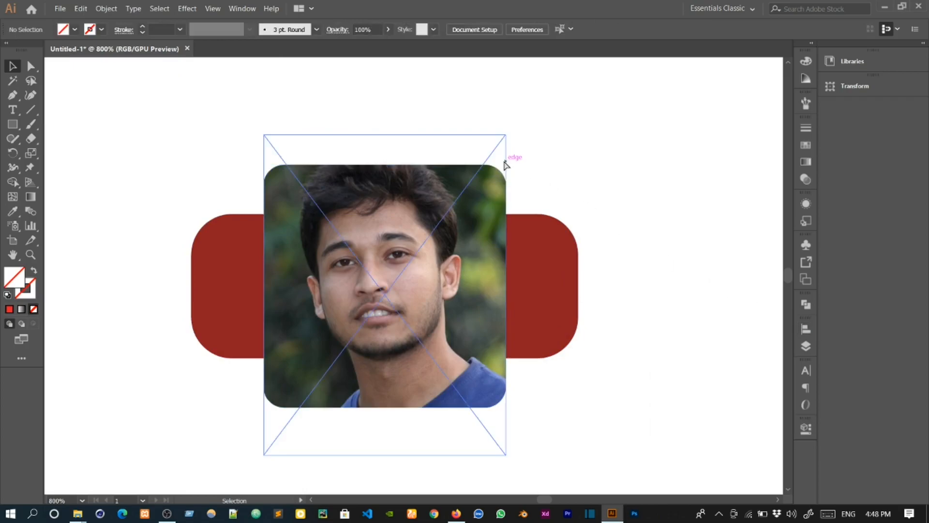
click(81, 9)
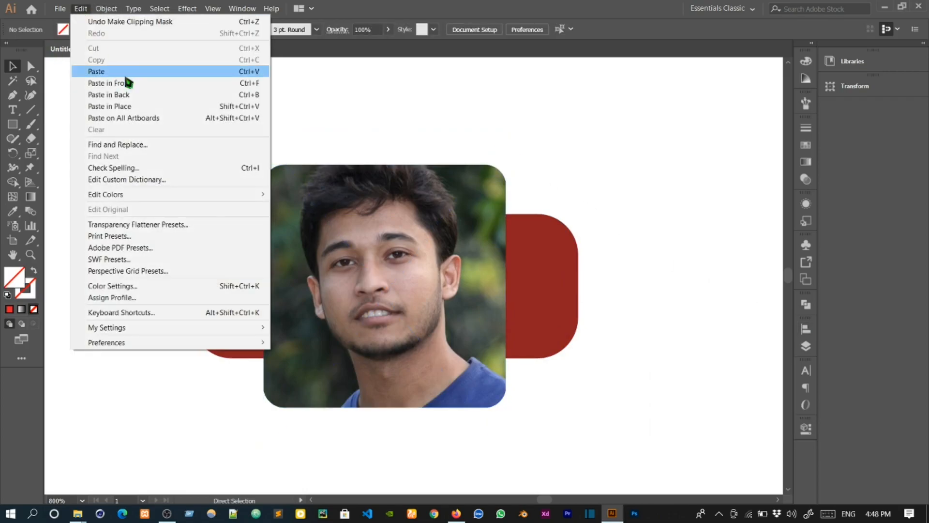
click(128, 71)
mouse_move(422, 203)
mouse_down()
mouse_move(411, 208)
mouse_move(417, 197)
mouse_up()
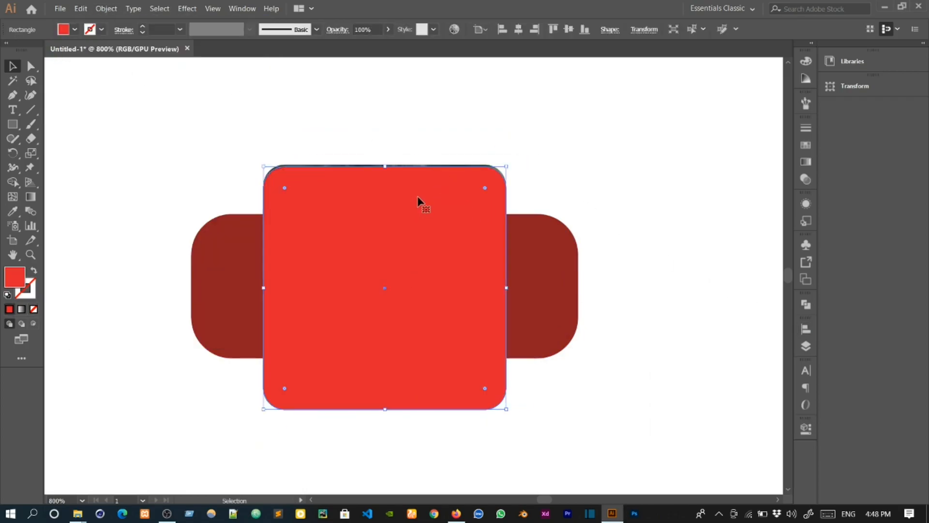
key(Delete)
Step: Paste the copied square in front of the clipped portrait and turn it into an unfilled outline coloured #020202
click(80, 9)
click(125, 81)
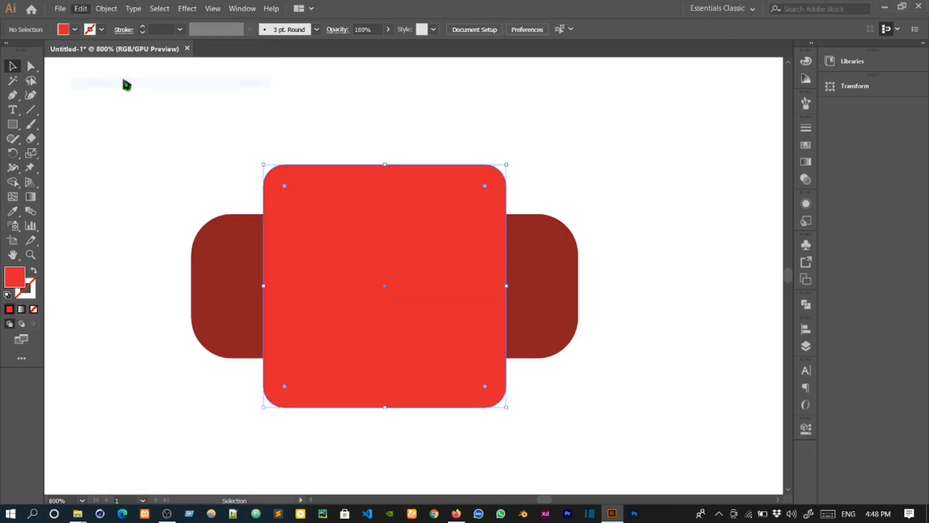
click(33, 270)
double_click(26, 288)
drag(368, 429, 345, 432)
click(637, 289)
Step: Set the stroke weight of the portrait's outline to 0.75 pt and deselect it
click(180, 30)
click(194, 68)
click(499, 110)
key(ctrl+0)
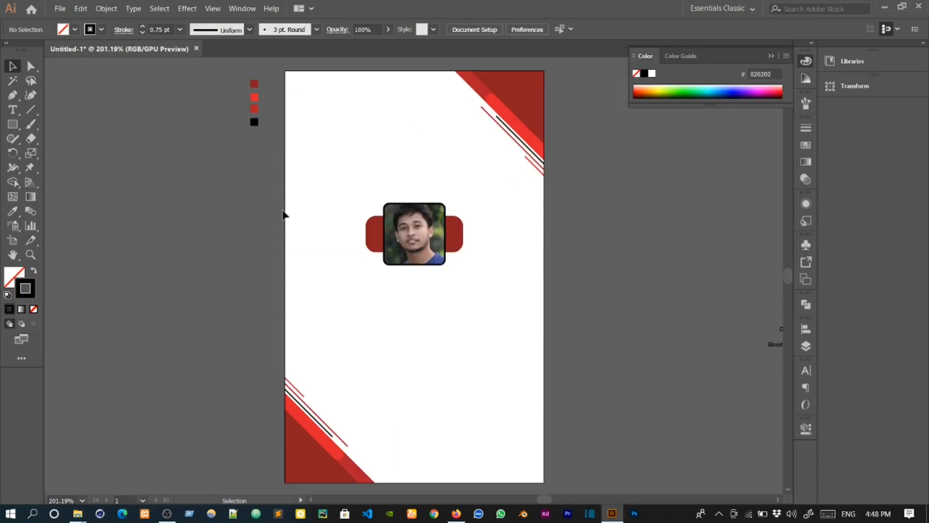
Step: Place the name and job title group below the portrait and the contact details block beneath it
scroll(442, 306, right, 4)
drag(751, 271, 344, 295)
click(407, 317)
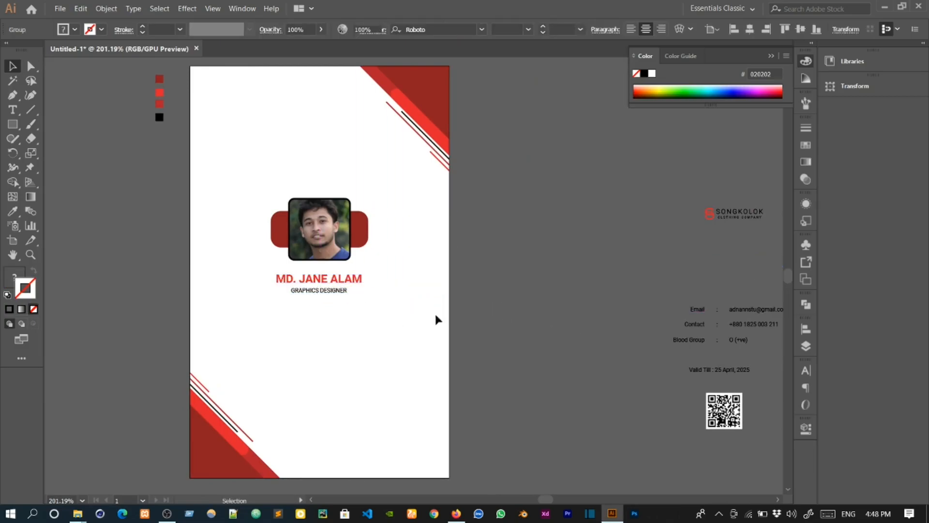
drag(750, 332, 338, 347)
click(383, 304)
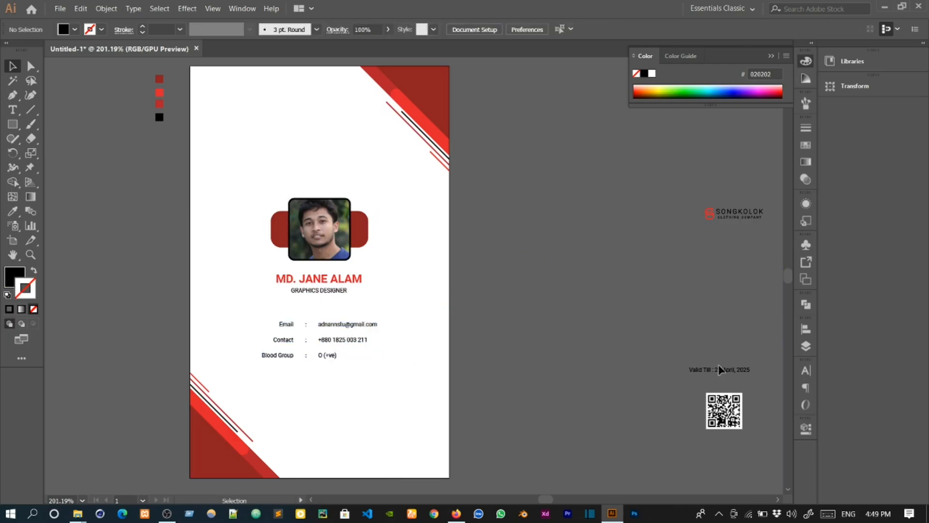
Step: Draw a square in the card's lower-right area with a white fill and black stroke
click(21, 128)
alt+scroll(417, 425, up, 2)
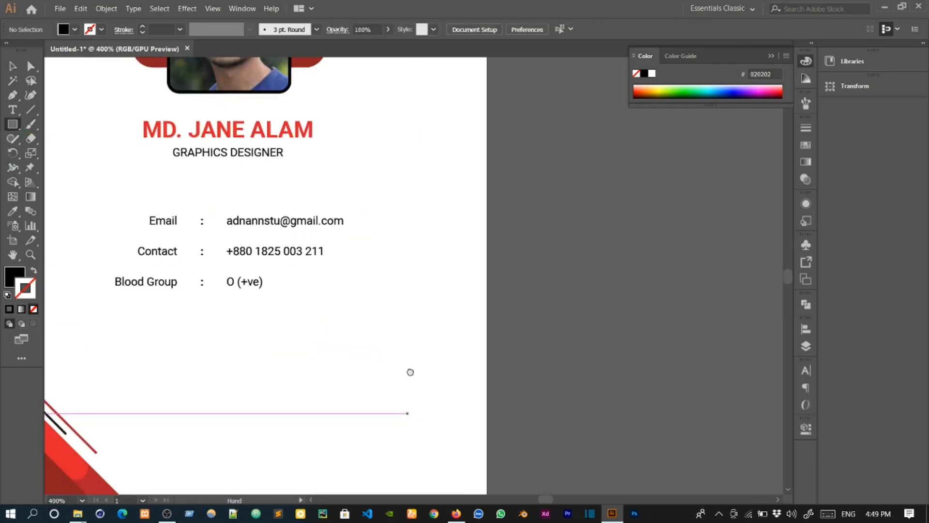
scroll(387, 329, down, 3)
drag(373, 255, 440, 323)
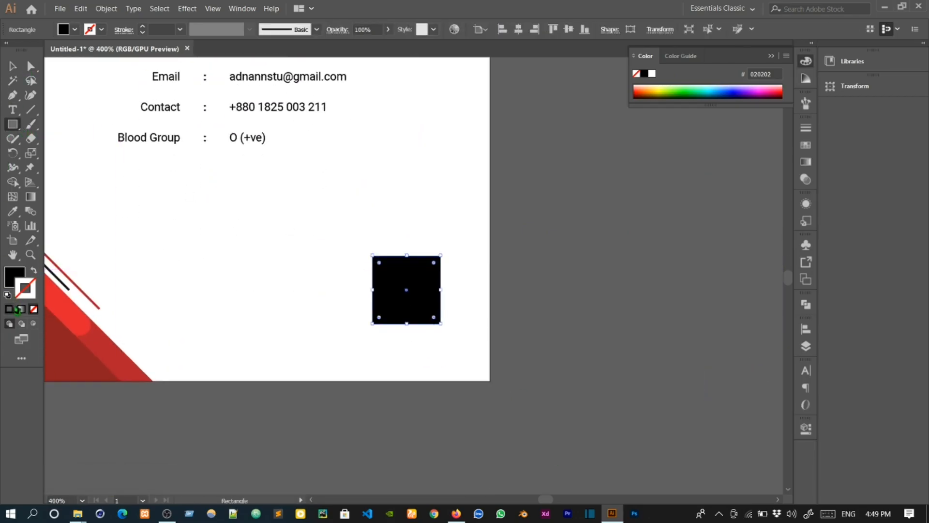
click(7, 294)
Step: Give the small square a 0.75 pt stroke and slightly rounded corners
alt+scroll(425, 266, up, 2)
click(179, 30)
click(196, 68)
drag(361, 259, 362, 260)
click(13, 67)
click(263, 189)
Step: Move the QR code image onto the small rounded square and bring it to the front
alt+scroll(273, 189, down, 2)
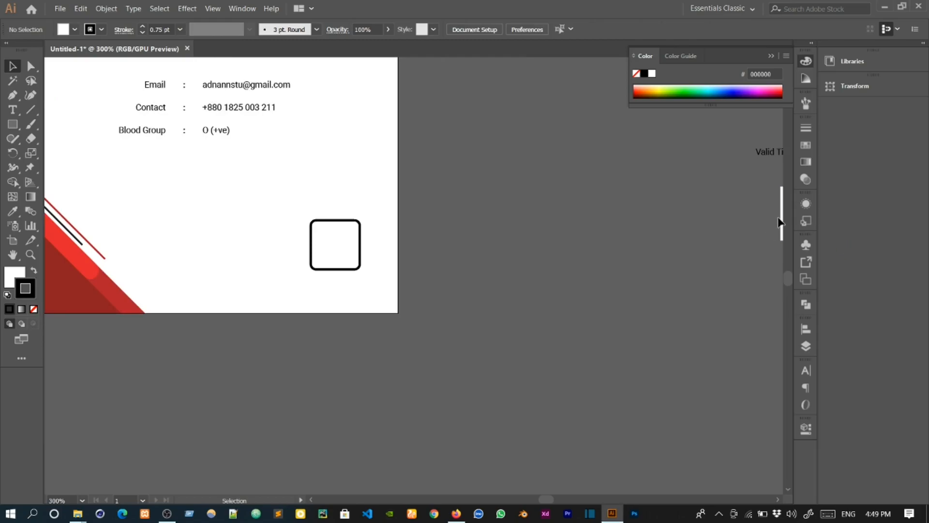
drag(782, 215, 271, 242)
alt+scroll(271, 243, up, 2)
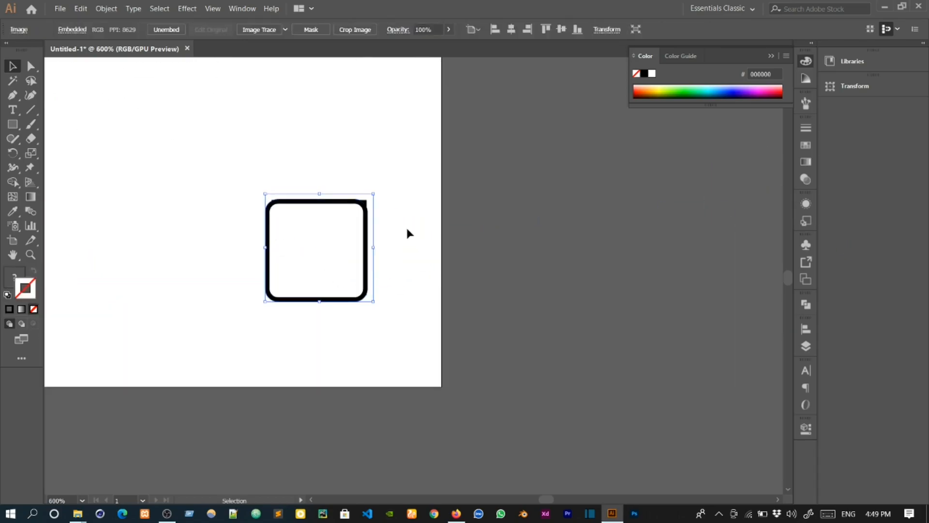
right_click(376, 212)
mouse_move(400, 305)
click(583, 320)
Step: Scale the QR code down proportionally and position it inside its rounded frame
alt+scroll(361, 258, up, 2)
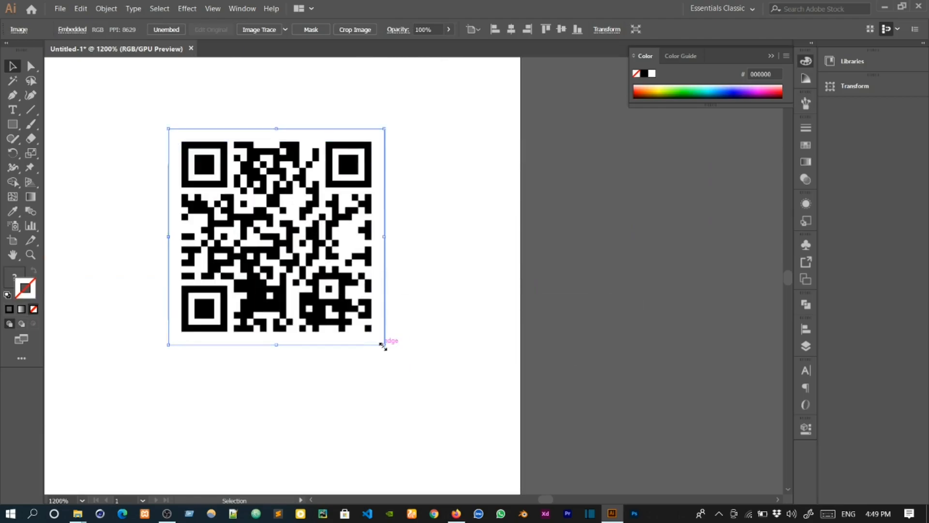
alt+shift+drag(383, 346, 350, 310)
drag(322, 260, 311, 271)
click(404, 238)
Step: Align the QR code and its rounded frame on their horizontal and vertical centres
click(359, 230)
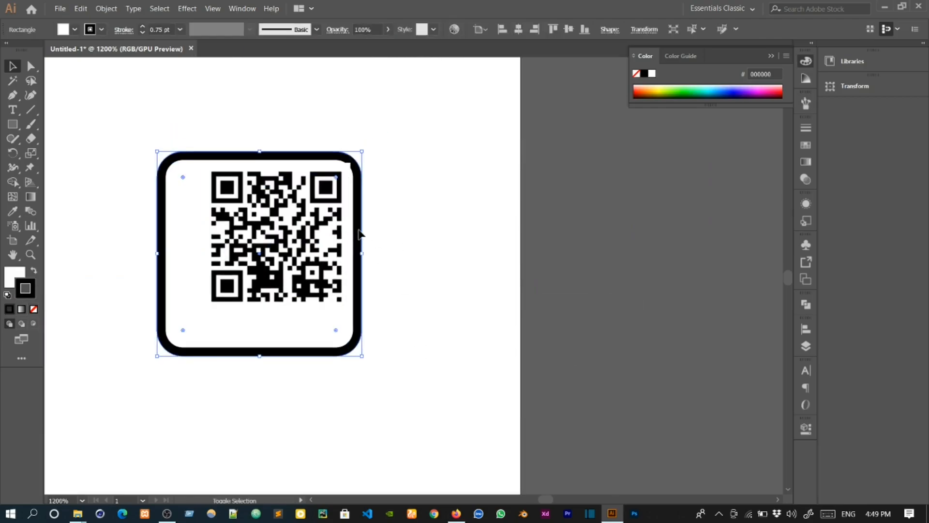
key(ctrl+a)
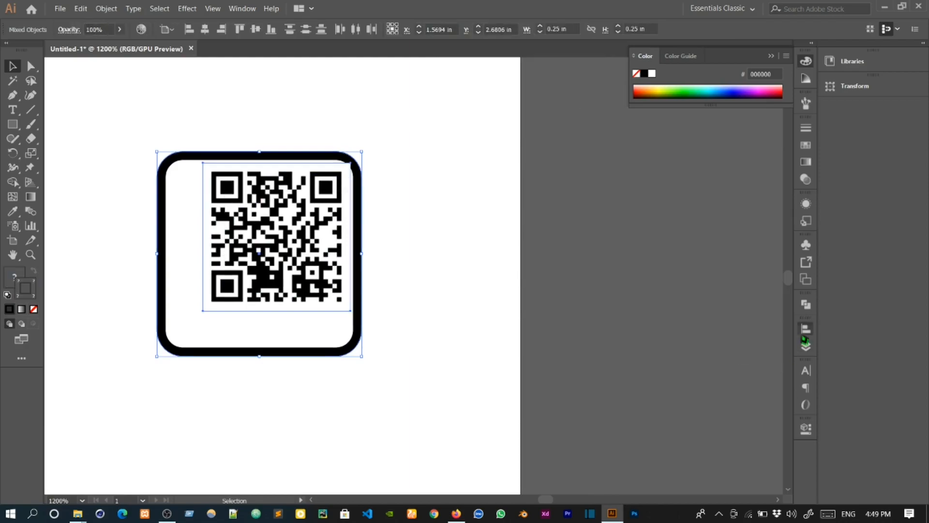
click(804, 334)
click(686, 356)
click(760, 356)
click(359, 263)
Step: Group the QR code with its rounded frame
drag(405, 140, 265, 233)
right_click(266, 180)
click(347, 244)
click(777, 427)
click(786, 463)
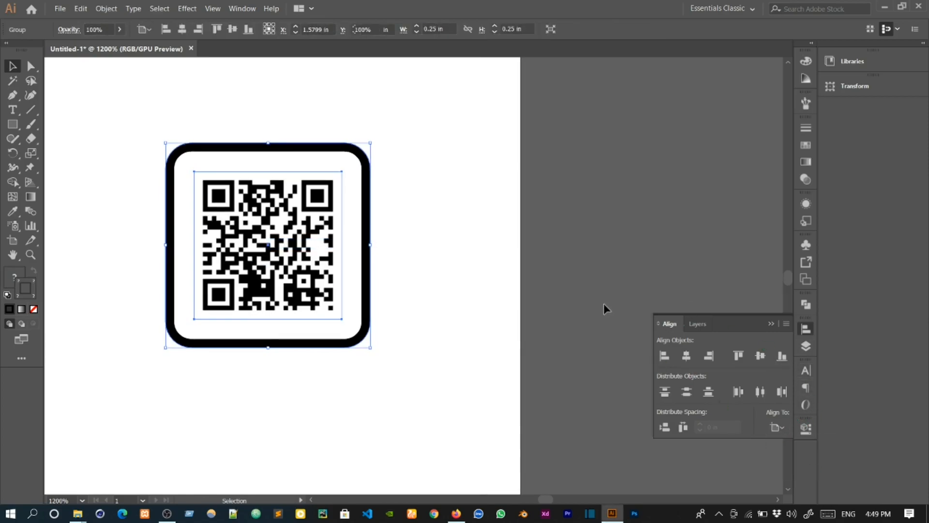
click(604, 303)
key(ctrl+0)
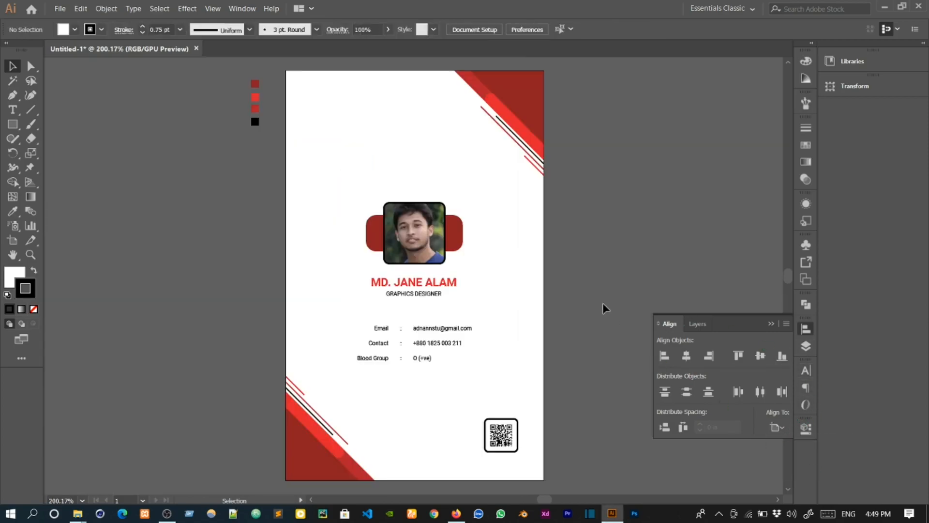
Step: Select the QR code's rounded frame and give it a thinner stroke
click(519, 449)
click(607, 435)
click(518, 451)
click(180, 30)
click(201, 44)
Step: Select the QR code together with its thinner frame and group them again
drag(568, 407, 445, 458)
right_click(504, 436)
click(553, 344)
click(585, 348)
Step: Enlarge the name, job title and contact details text and reposition it below the portrait
mouse_move(460, 351)
mouse_down()
mouse_move(434, 337)
mouse_move(456, 355)
mouse_up()
click(522, 342)
drag(438, 256, 437, 287)
click(502, 253)
Step: Narrow the dark red rounded rectangle behind the portrait and centre it horizontally
scroll(429, 220, up, 3)
drag(456, 216, 419, 218)
click(518, 29)
click(518, 29)
click(480, 127)
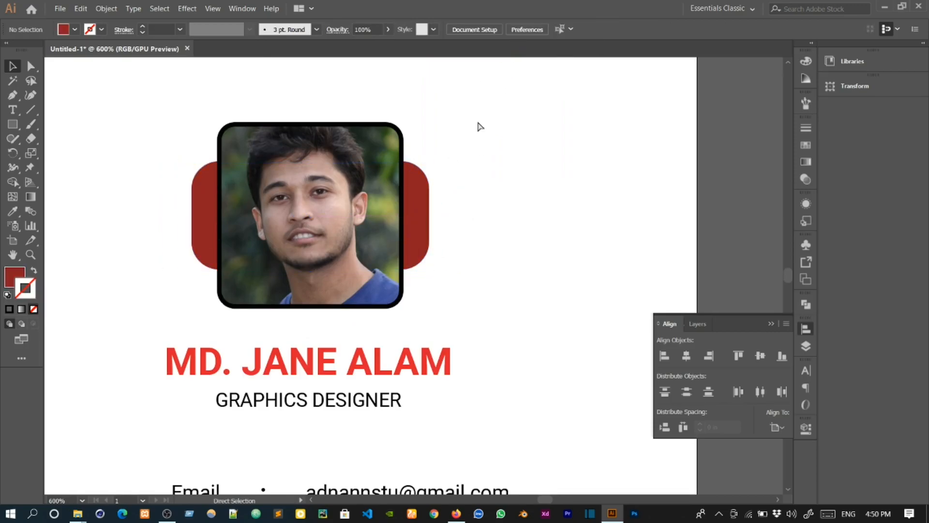
Step: Place the Songkolok logo near the card's upper-left corner
key(ctrl+0)
scroll(560, 240, right, 2)
drag(733, 204, 237, 87)
click(313, 128)
key(ctrl+0)
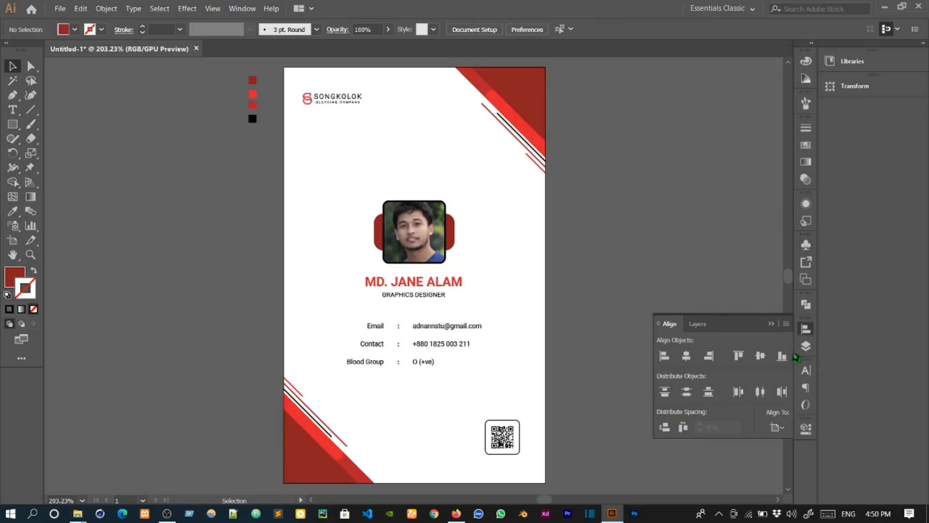
Step: Move the "Valid Till : 25 April, 2025" text below the QR code and delete the colour swatches beside the card
click(806, 329)
scroll(521, 269, down, 3)
scroll(520, 270, right, 4)
drag(606, 220, 292, 323)
click(383, 298)
key(ctrl+0)
drag(233, 81, 257, 118)
key(Delete)
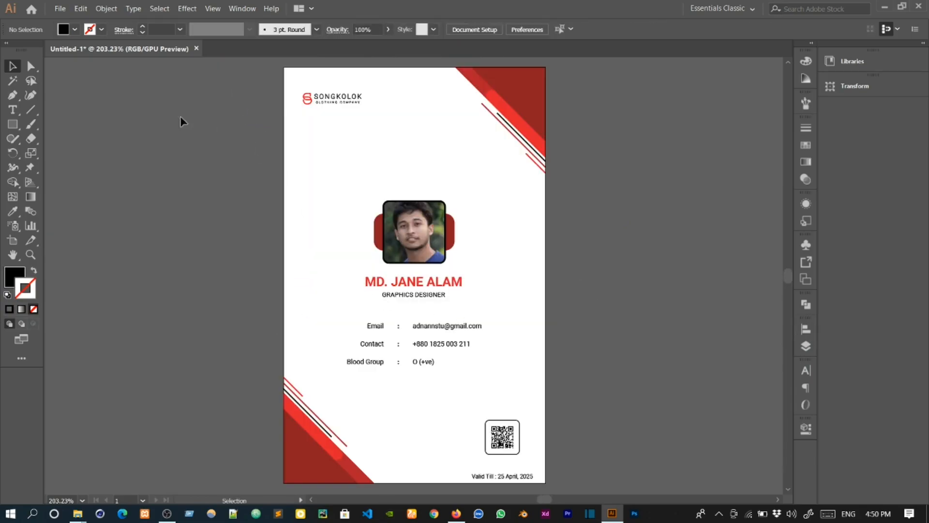
Step: Draw a horizontal line across the full card width above the portrait with a 0.1 pt black stroke
drag(283, 178, 543, 197)
key(v)
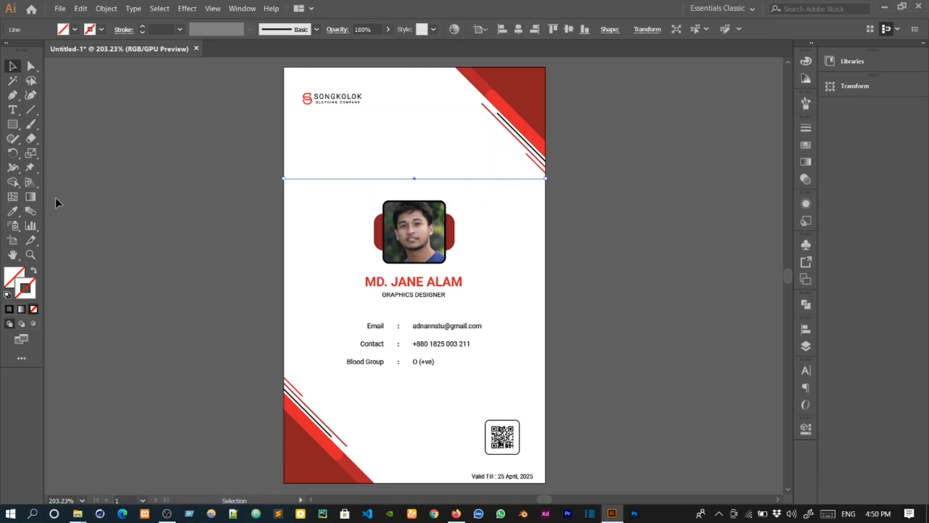
click(180, 30)
click(202, 47)
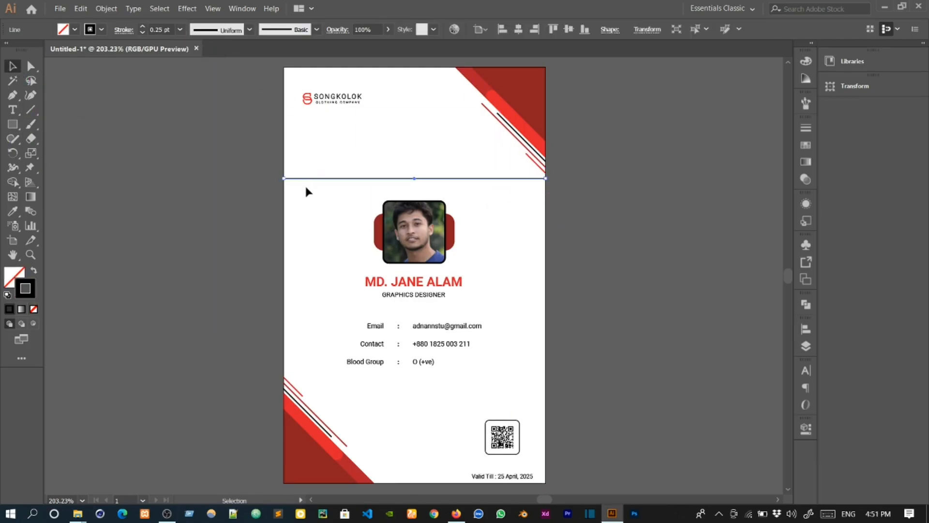
scroll(352, 151, up, 2)
double_click(159, 30)
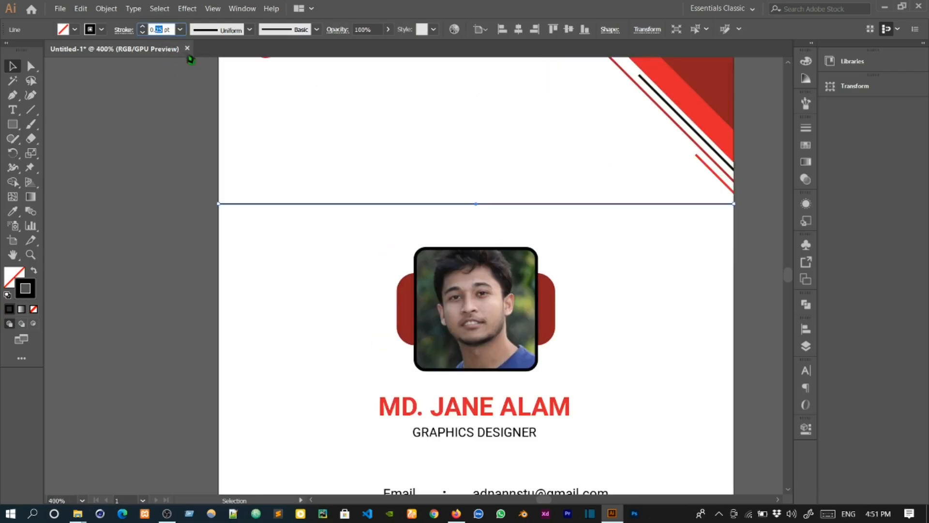
text(1)
key(Return)
click(388, 152)
Step: Apply a Zig Zag effect to the line with absolute size 0.01 in, 50 ridges per segment and corner points
click(368, 203)
click(187, 9)
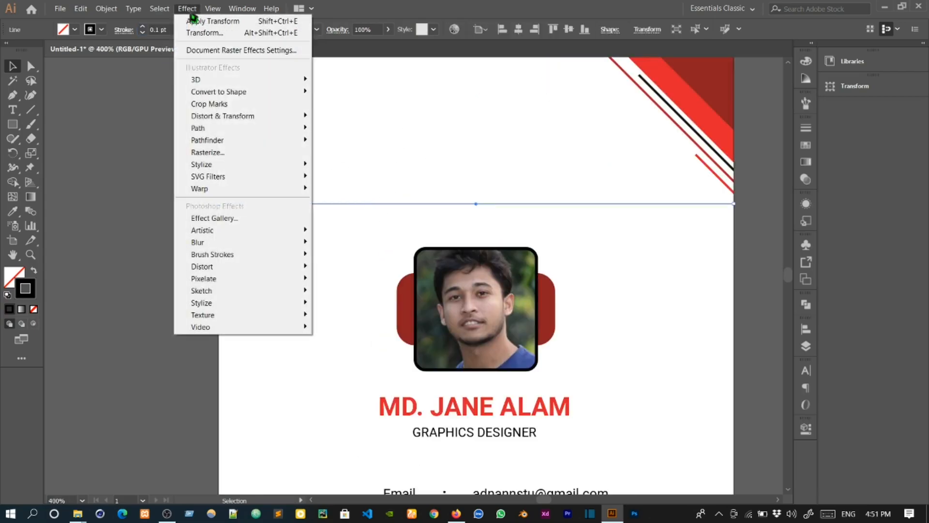
mouse_move(249, 116)
click(365, 186)
click(563, 319)
key(Tab)
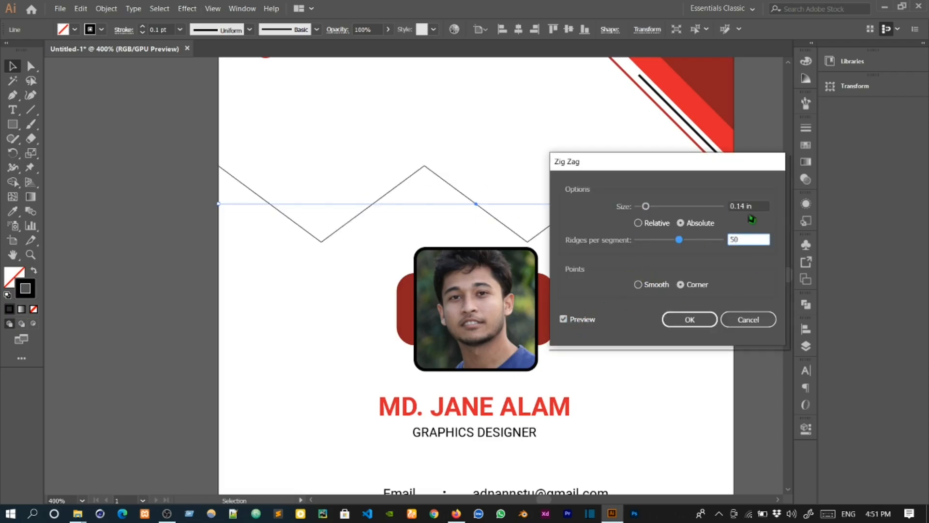
drag(745, 207, 736, 206)
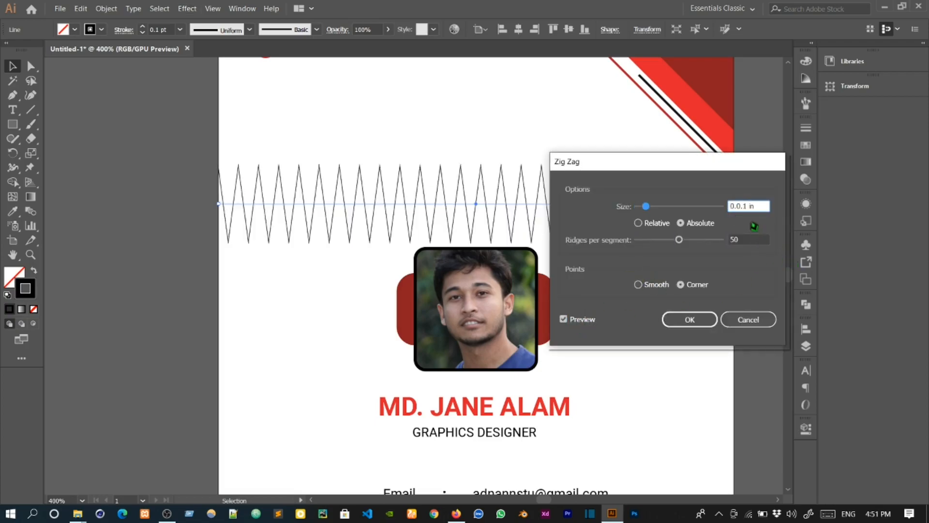
click(747, 238)
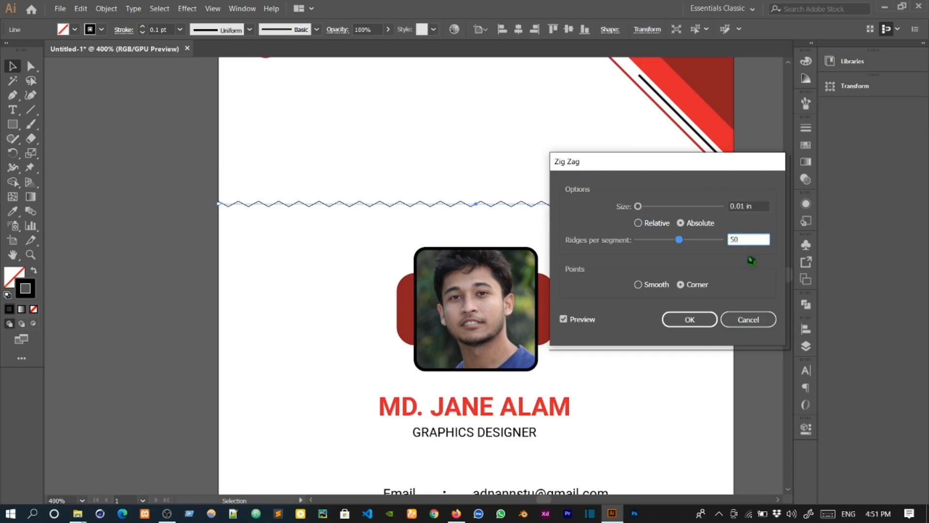
click(686, 318)
Step: Move the zigzag line to the card's top edge, send it to the back and align it to the top
scroll(608, 241, down, 1)
drag(604, 212, 524, 87)
right_click(590, 247)
mouse_move(651, 410)
click(733, 445)
click(553, 29)
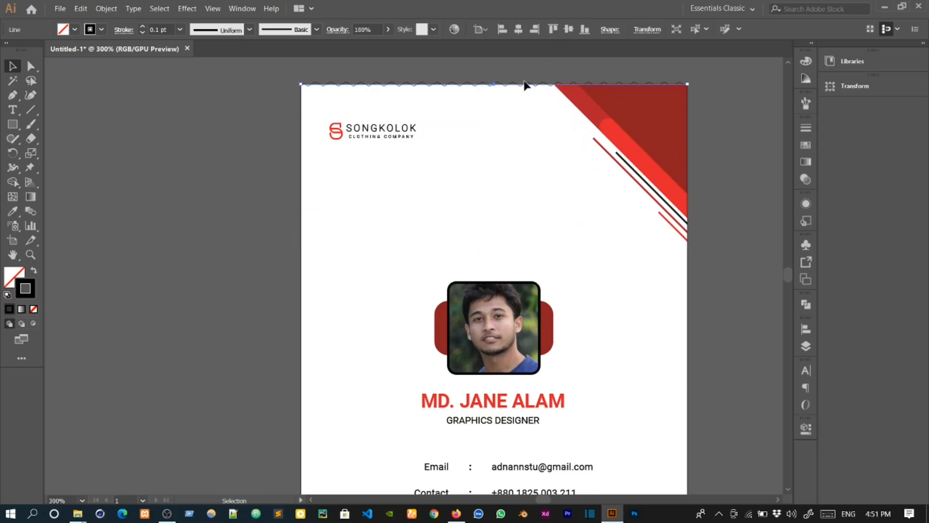
Step: Start a Transform effect on the zigzag line with preview on and 200 copies
scroll(346, 99, down, 2)
scroll(346, 100, up, 1)
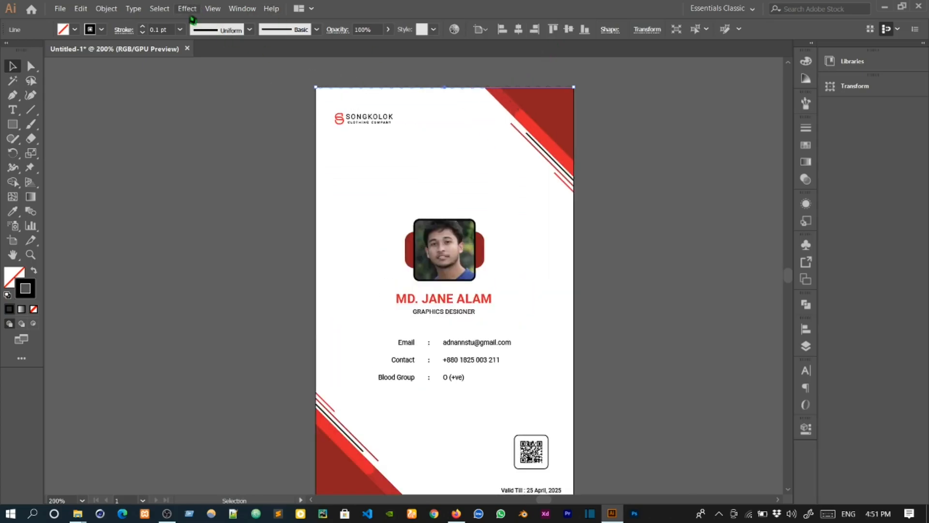
click(187, 8)
mouse_move(252, 116)
click(373, 151)
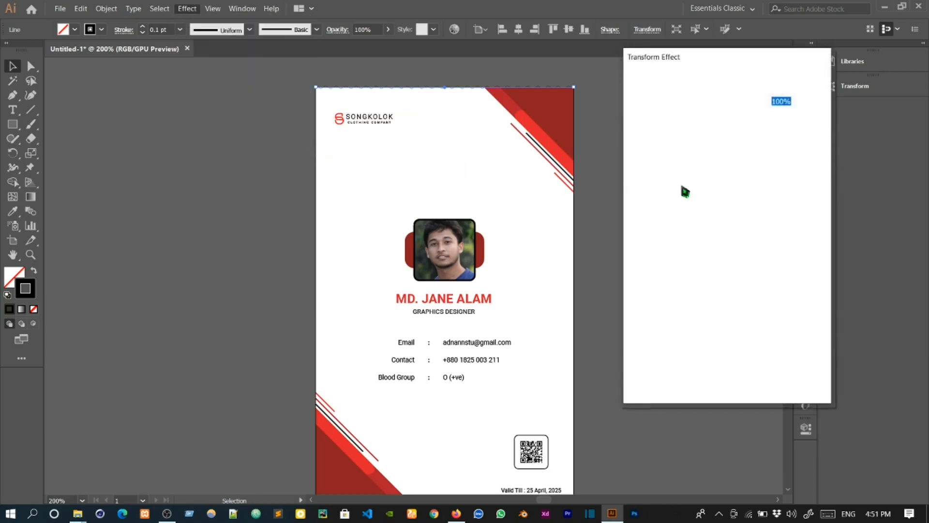
click(648, 378)
double_click(745, 340)
text(200)
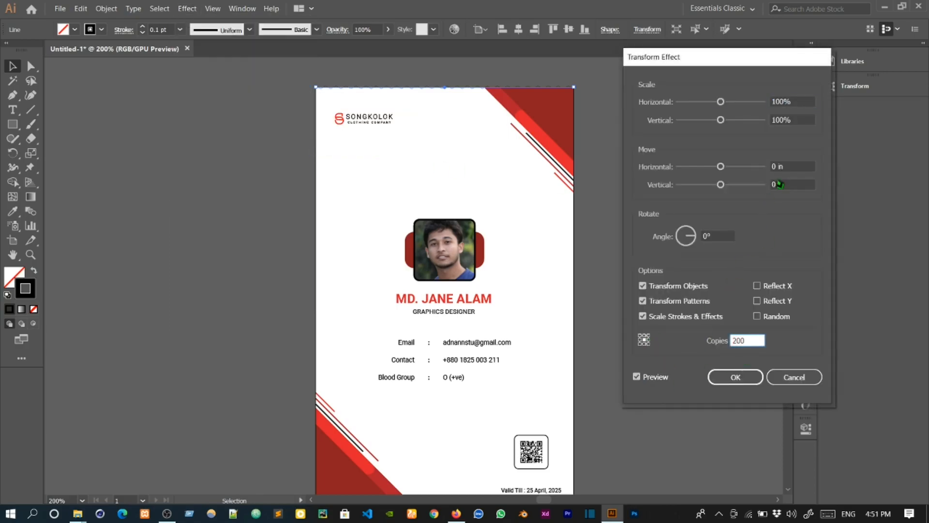
Step: Set the Transform effect's vertical move to 0.025 in and apply it to fill the card with zigzag lines
click(779, 184)
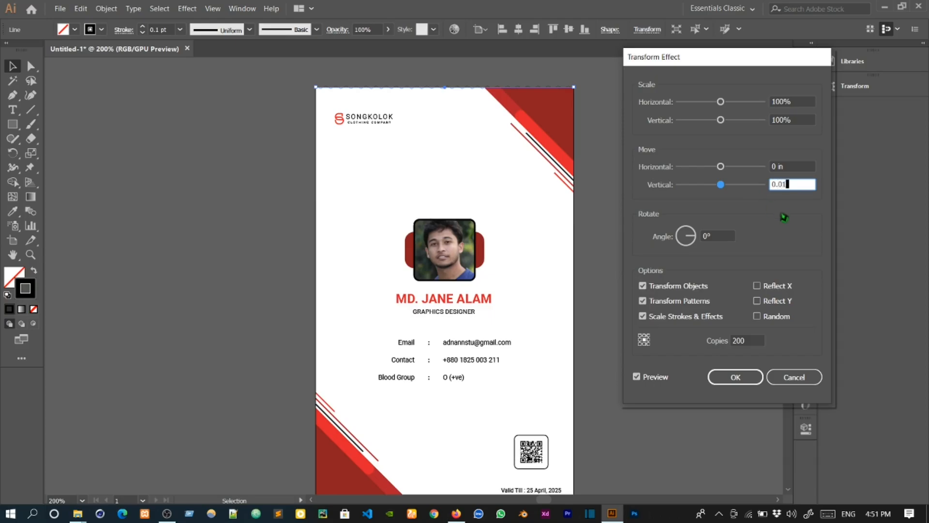
click(794, 167)
click(784, 184)
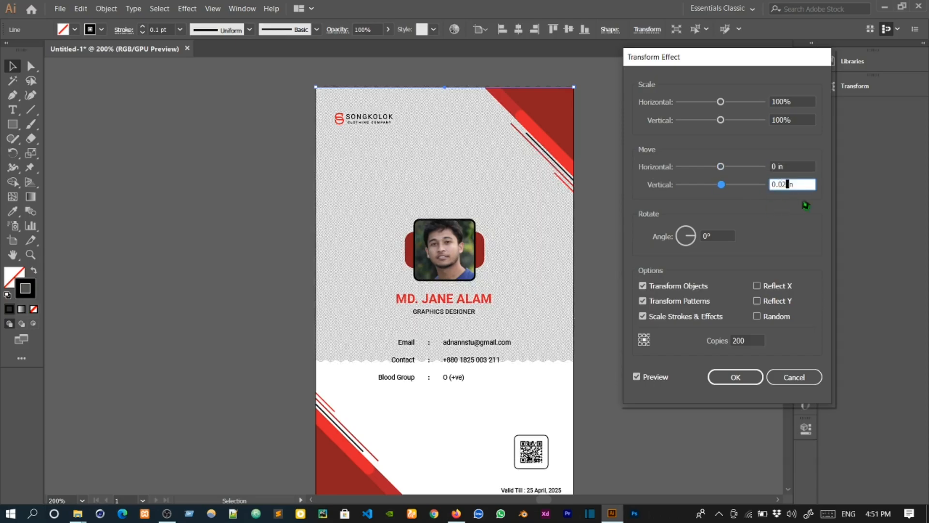
click(788, 166)
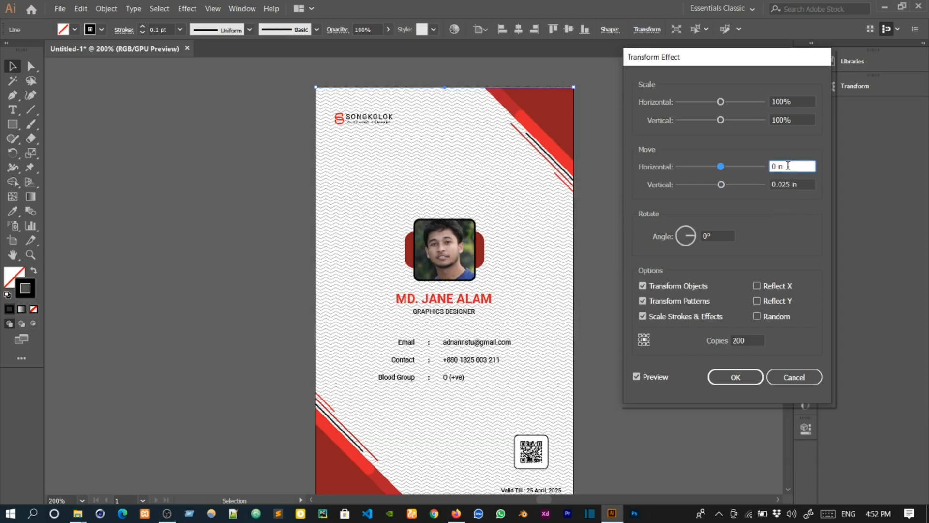
click(749, 374)
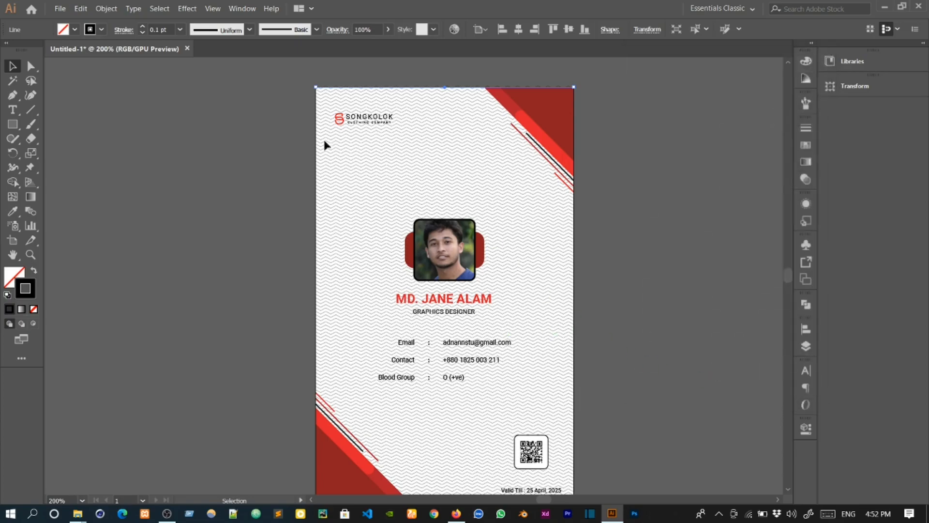
Step: Set the zigzag pattern's opacity to 25%
click(380, 25)
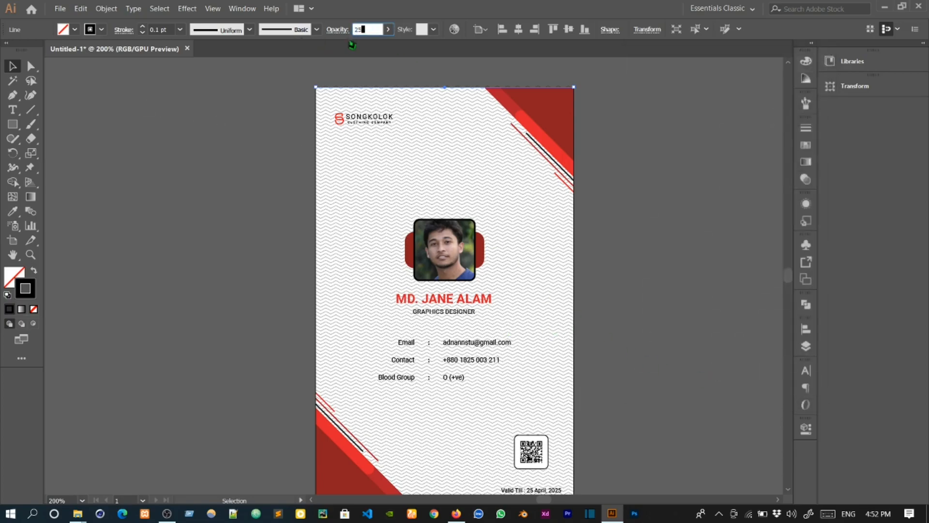
text(25)
key(Return)
click(654, 200)
Step: Nudge the "Valid Till" text slightly up towards the QR code
click(540, 490)
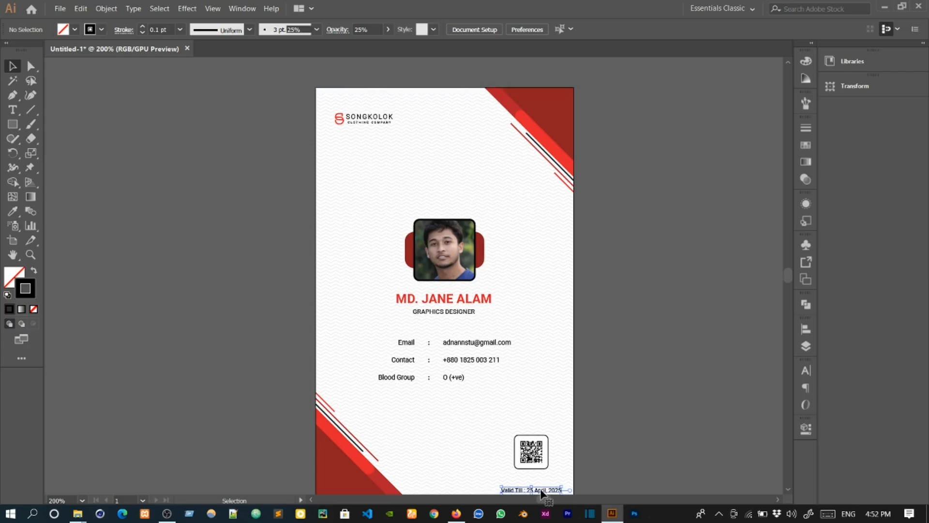
key(Up)
key(Up)
key(Up)
click(631, 416)
drag(636, 390, 614, 370)
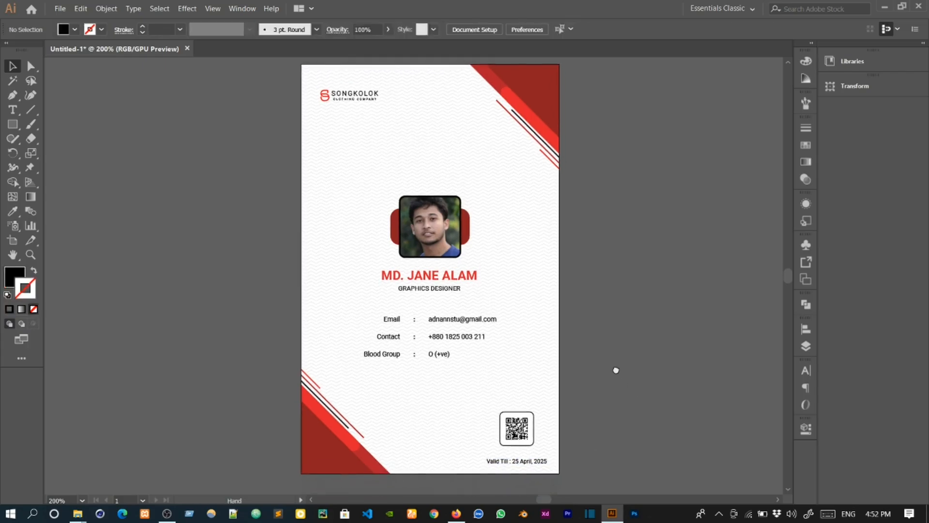
Step: Reduce the zigzag pattern's opacity to 15%
click(418, 111)
click(366, 30)
text(15)
key(Return)
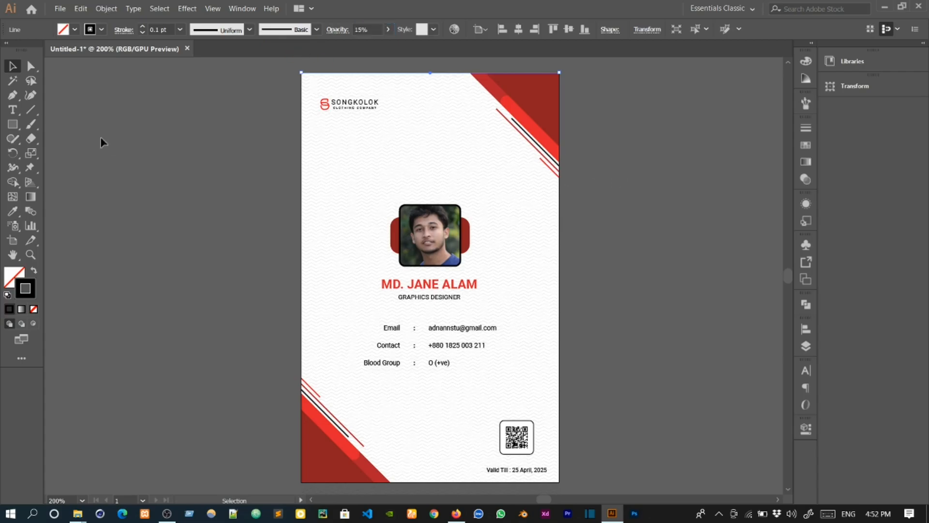
Step: Draw a rectangle covering the whole card
click(14, 124)
click(18, 65)
click(108, 148)
key(m)
mouse_move(299, 72)
mouse_down()
mouse_move(512, 366)
mouse_move(559, 482)
mouse_up()
key(v)
click(608, 136)
scroll(608, 136, down, 1)
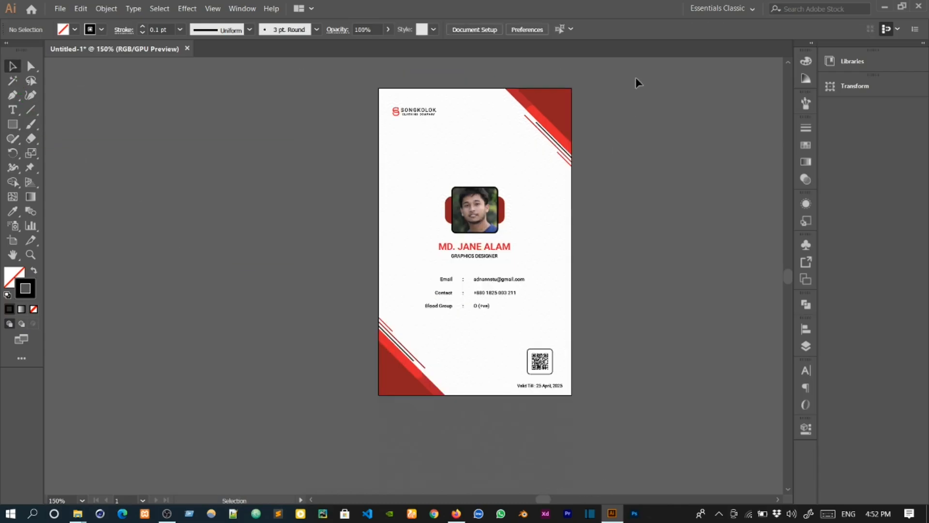
Step: Select all the card artwork and make a clipping mask with the covering rectangle
drag(297, 425, 562, 110)
right_click(562, 111)
click(616, 187)
click(657, 191)
key(ctrl+0)
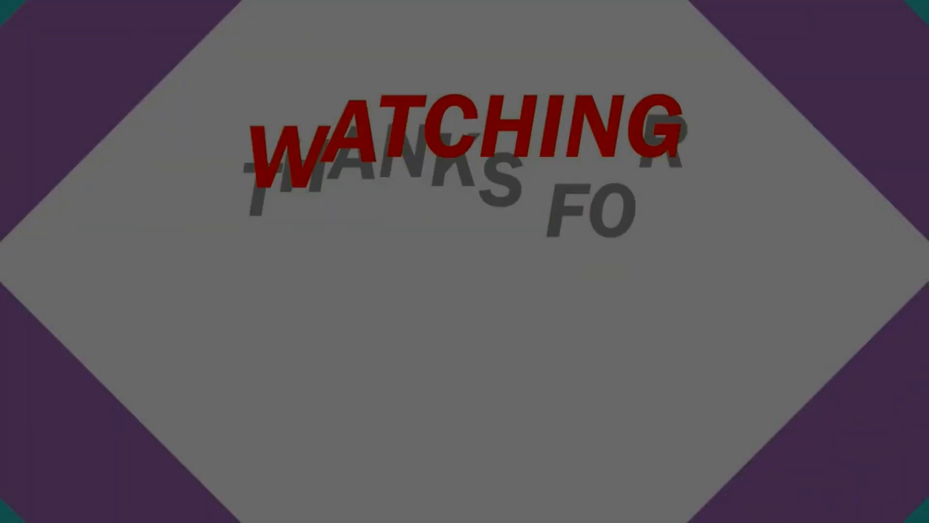